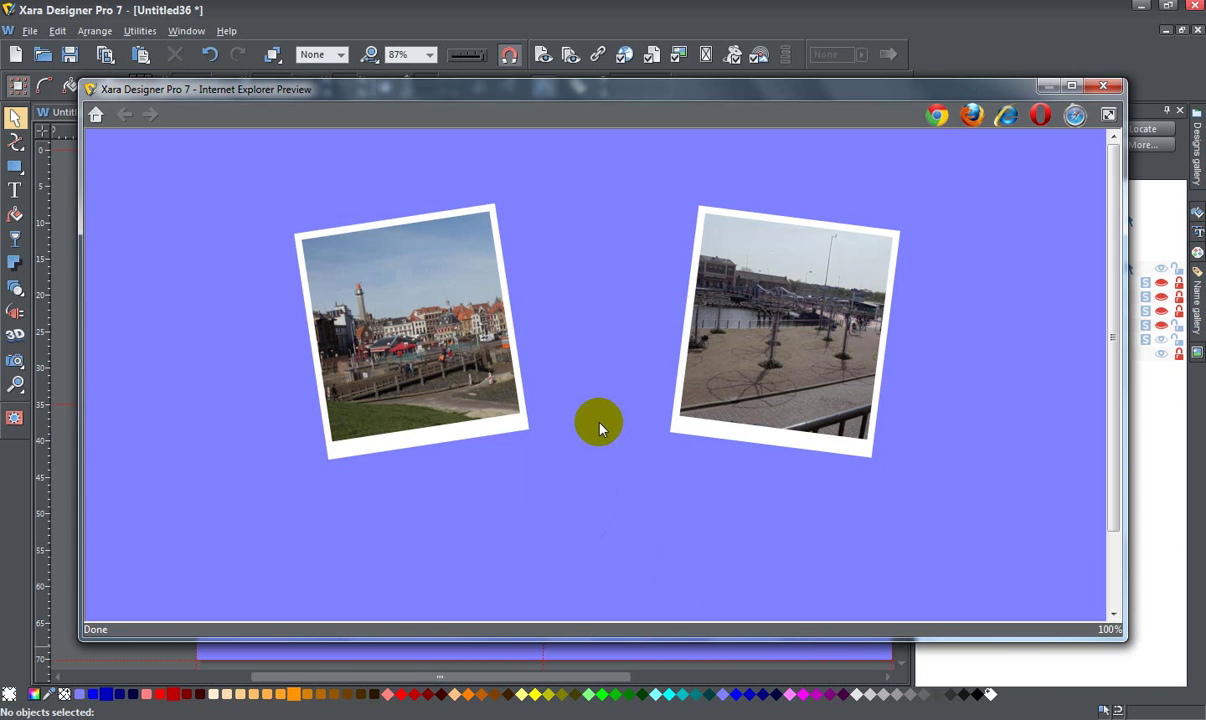
# Step: Test the left windmill and right church photo pop-ups in the browser preview, then close it
pyautogui.click(409, 485)
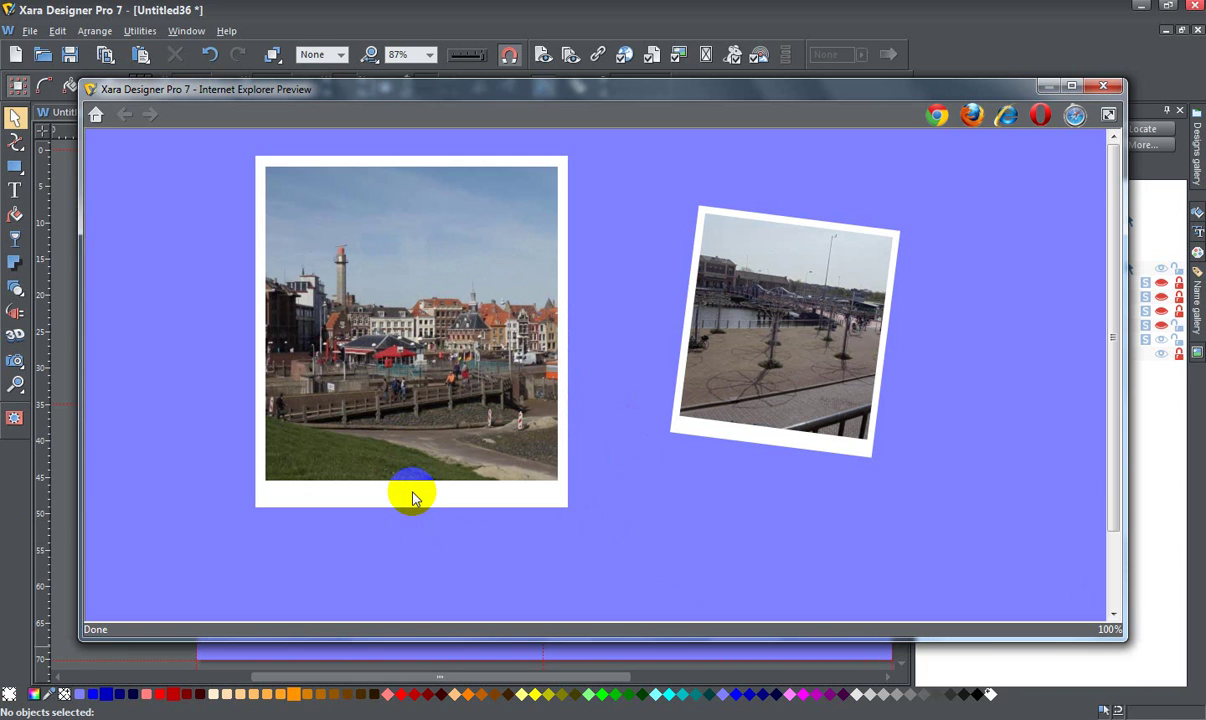
pyautogui.click(397, 405)
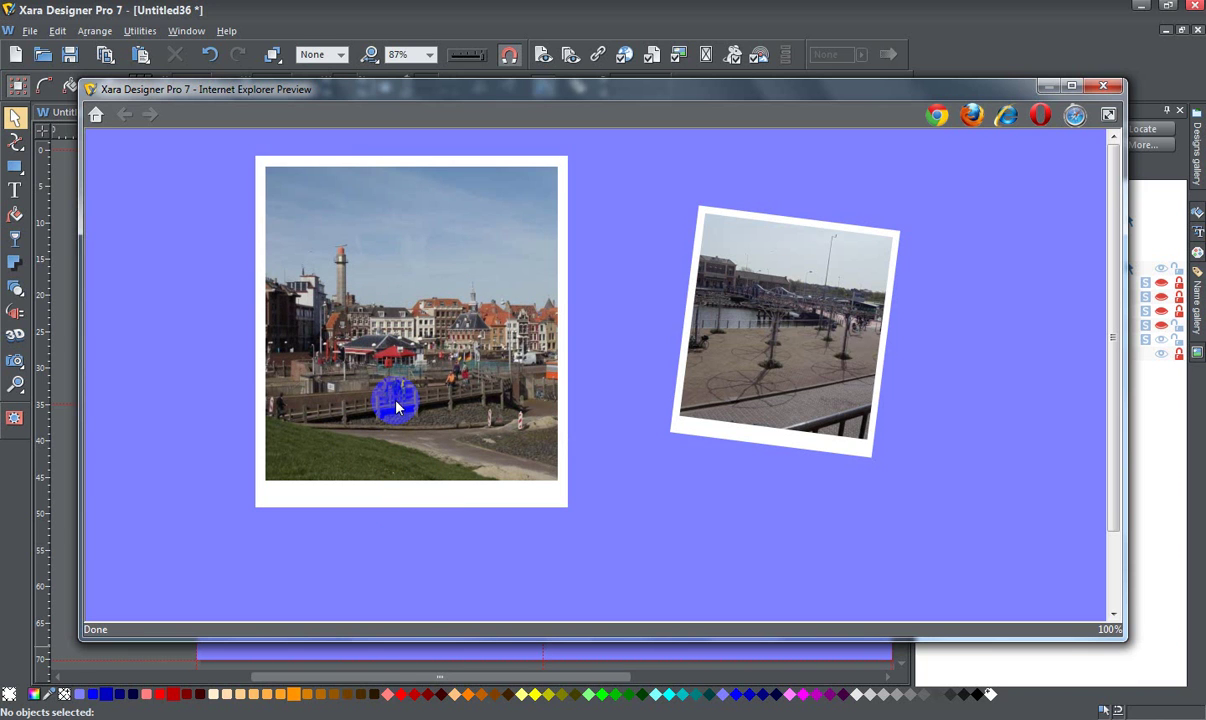
pyautogui.click(703, 419)
pyautogui.click(493, 404)
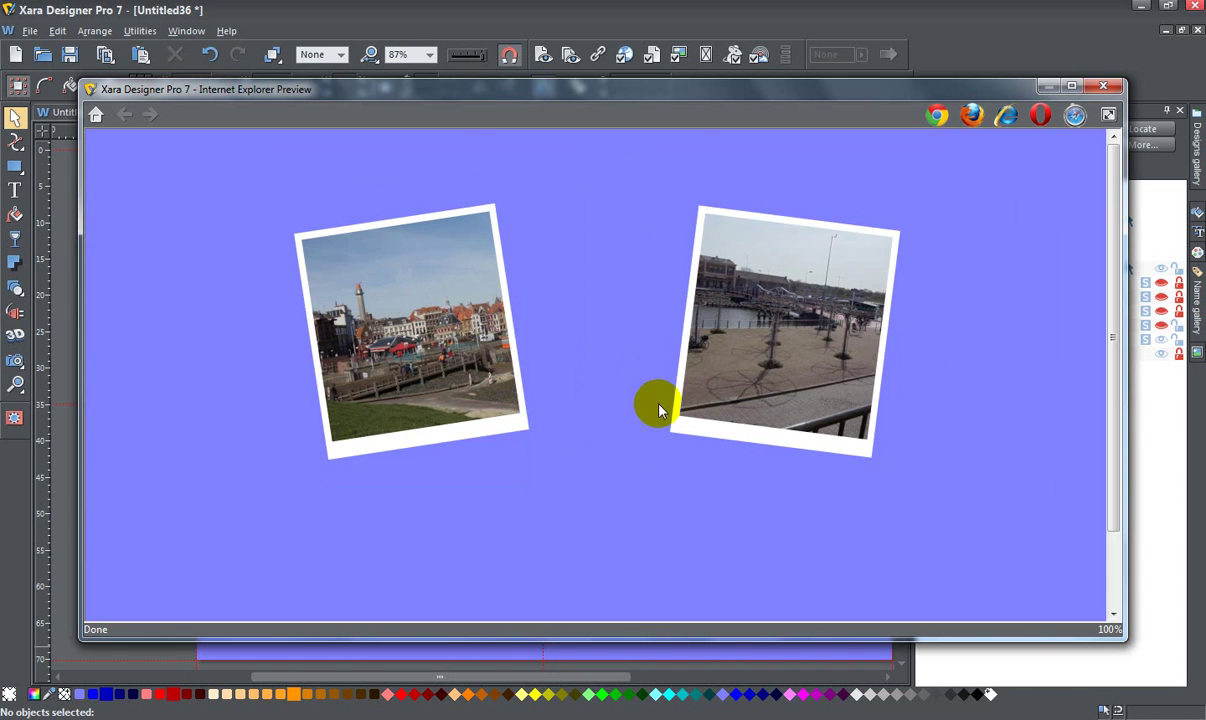
pyautogui.click(707, 412)
pyautogui.click(507, 414)
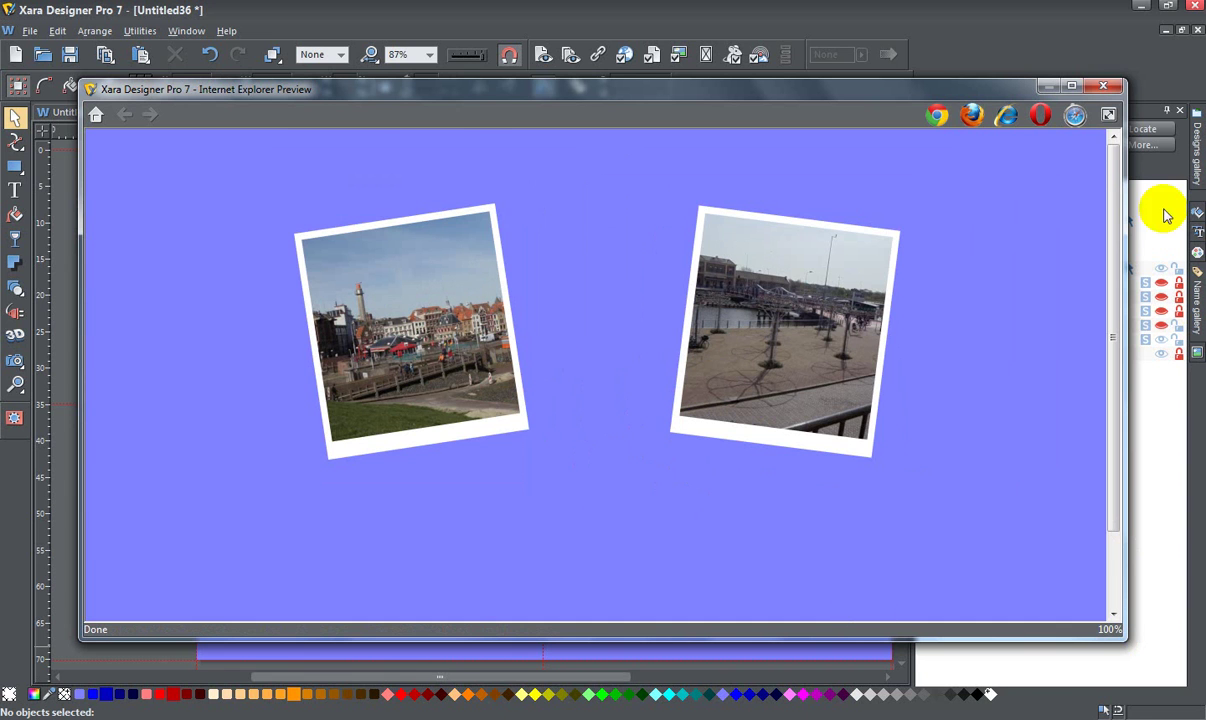
pyautogui.click(1110, 90)
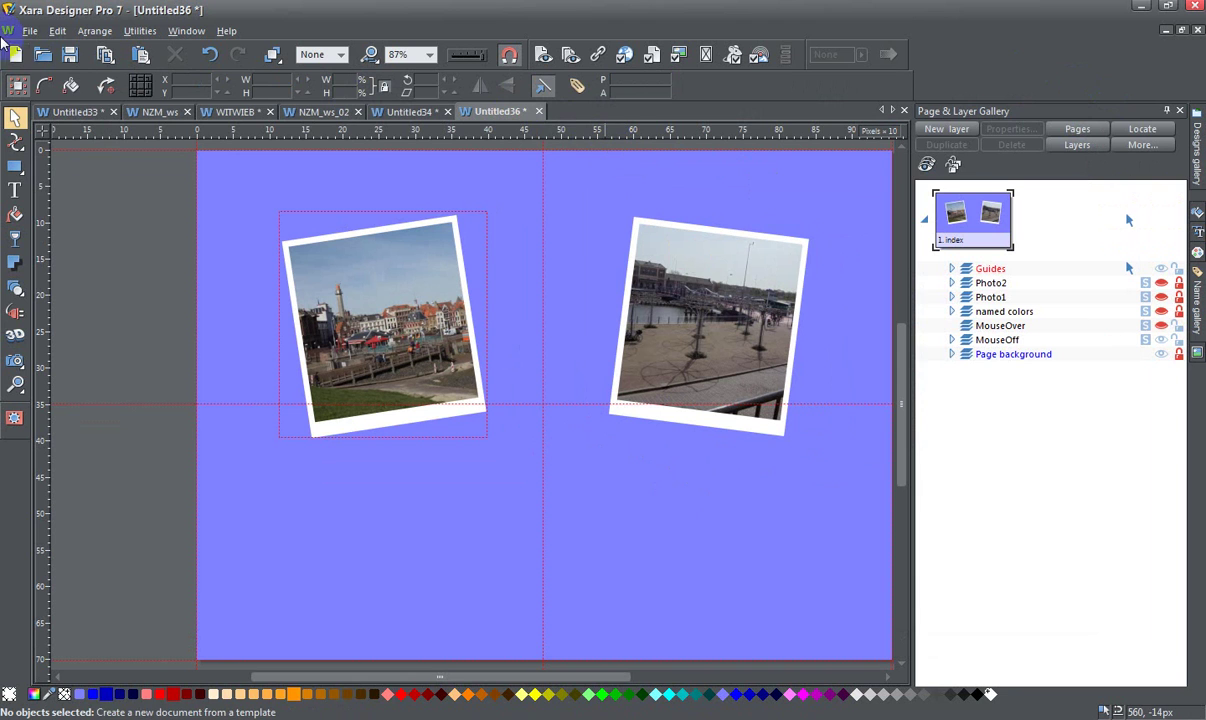
# Step: Create a new blank document and fill its page background with the lavender swatch
pyautogui.click(15, 54)
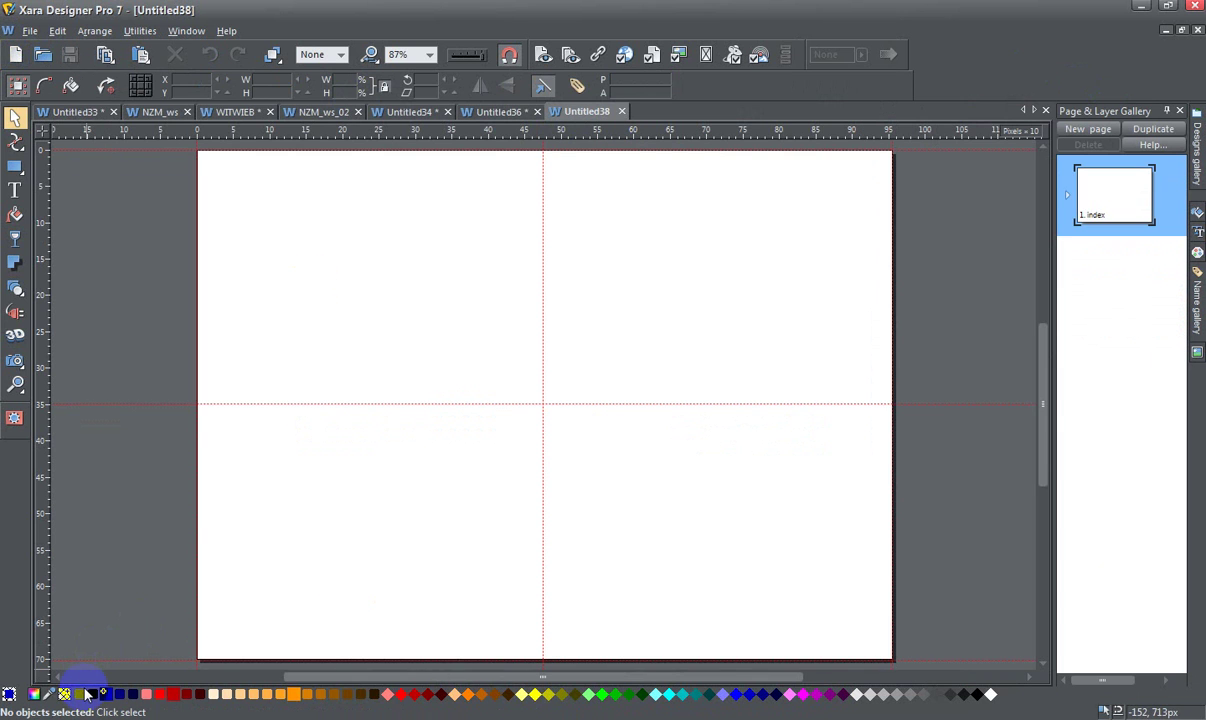
pyautogui.moveTo(80, 693); pyautogui.dragTo(468, 501)
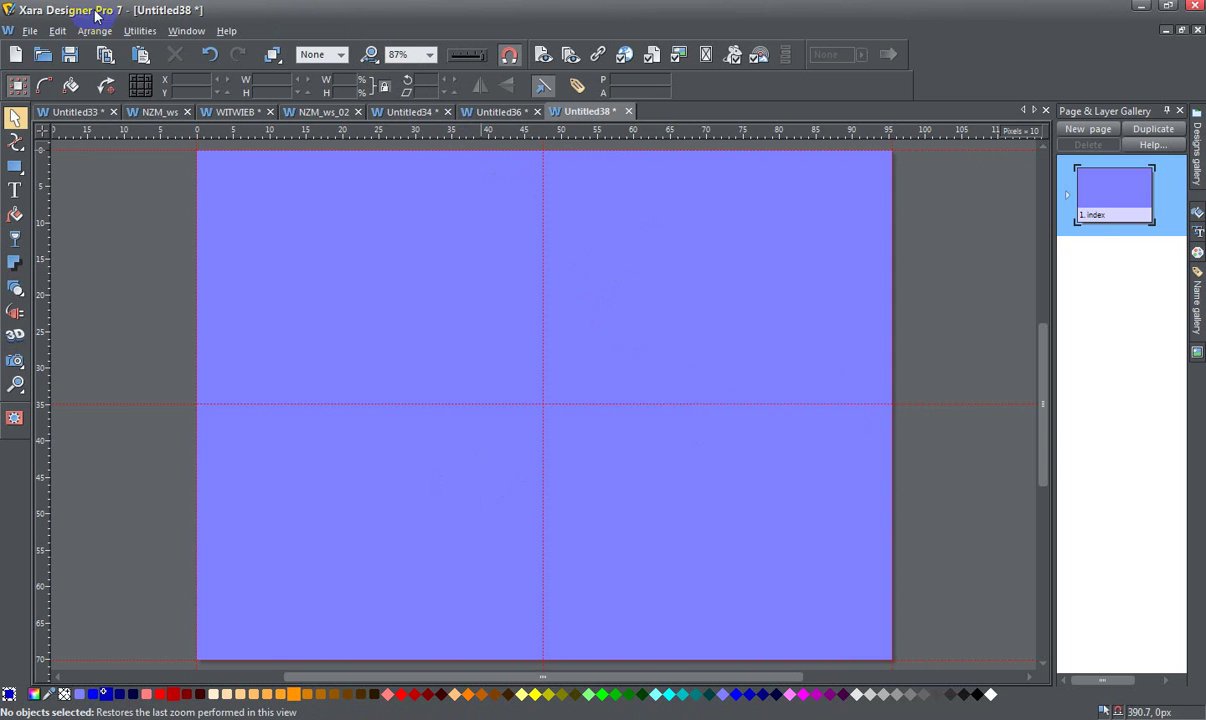
# Step: Import the windmill photo Vlissingen 11 onto the page
pyautogui.click(31, 35)
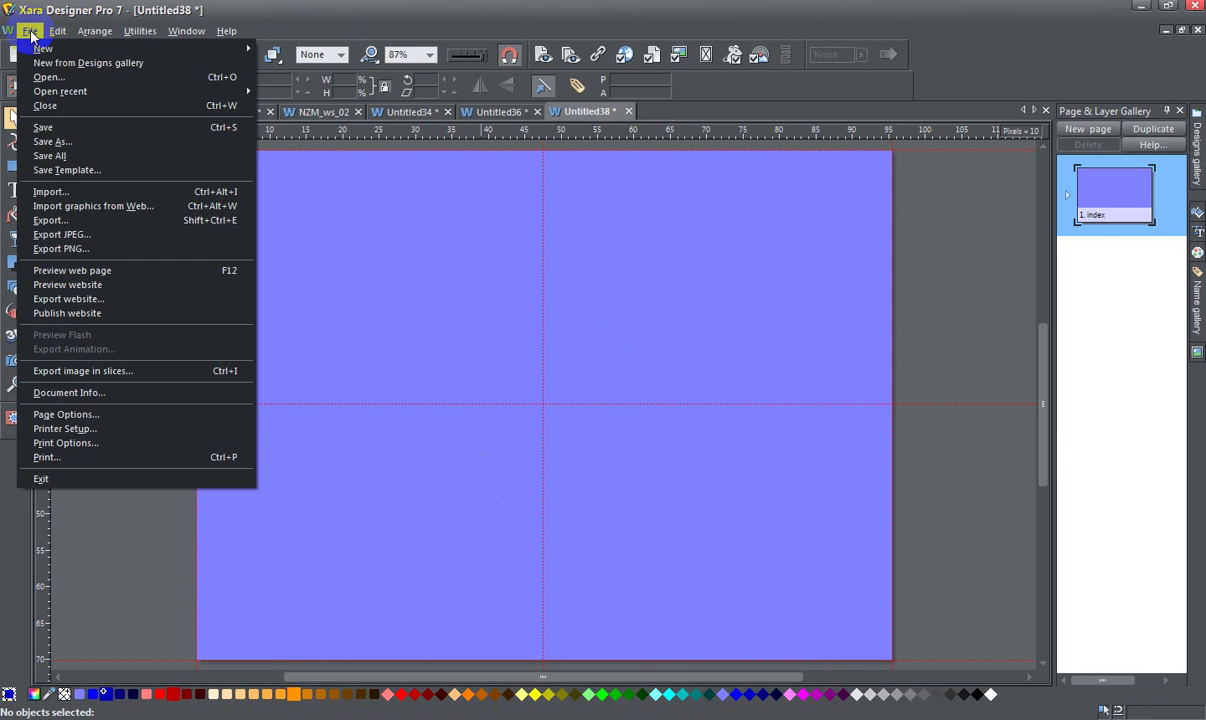
pyautogui.click(67, 186)
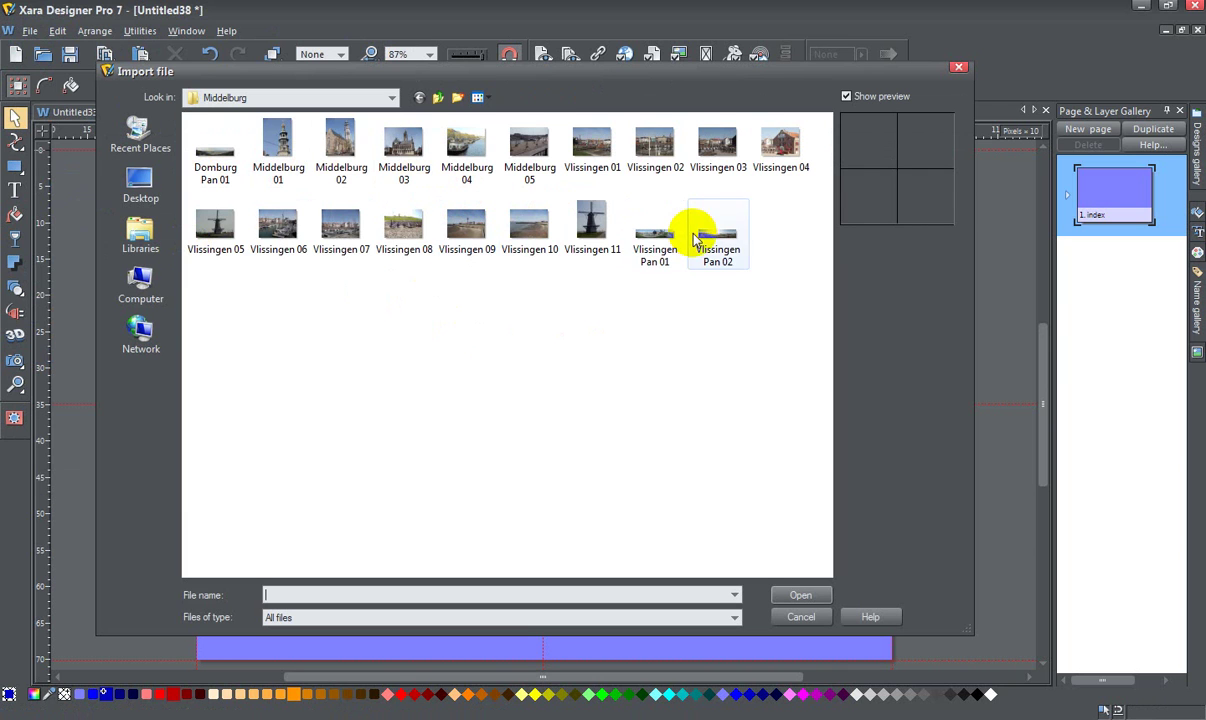
pyautogui.click(600, 215)
pyautogui.click(800, 596)
# Step: Import the church photo Middelburg 02 onto the page
pyautogui.click(30, 31)
pyautogui.click(72, 167)
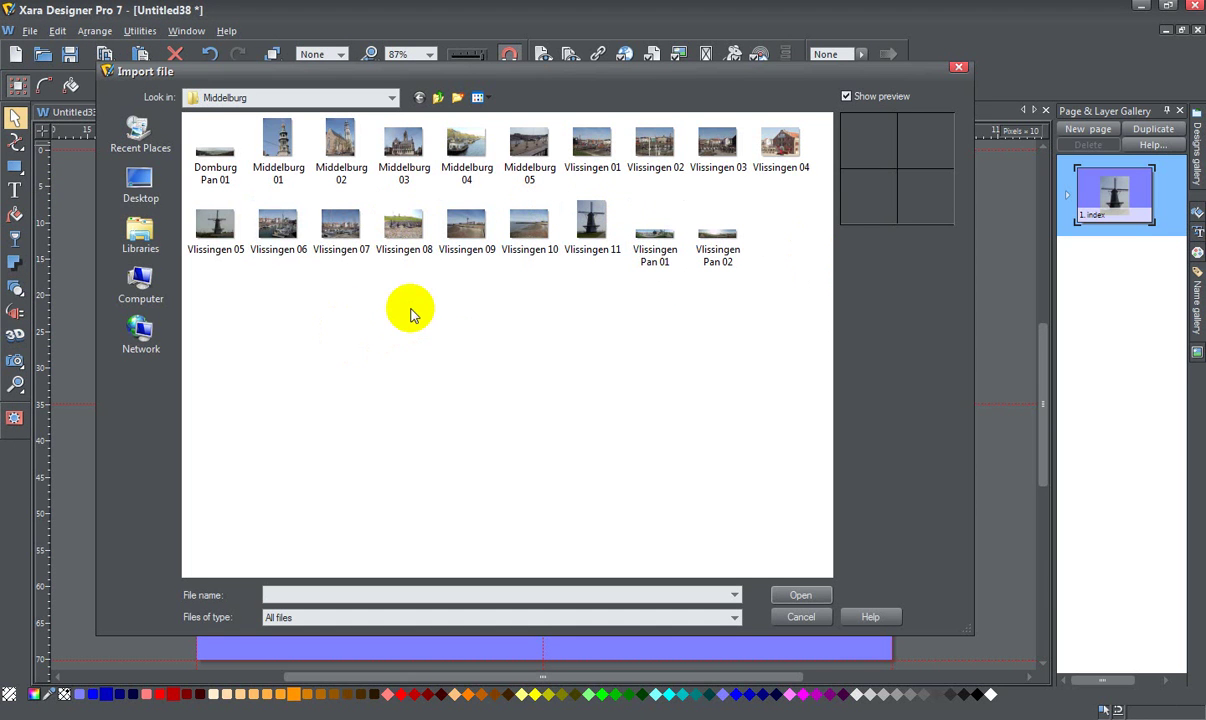
pyautogui.click(340, 140)
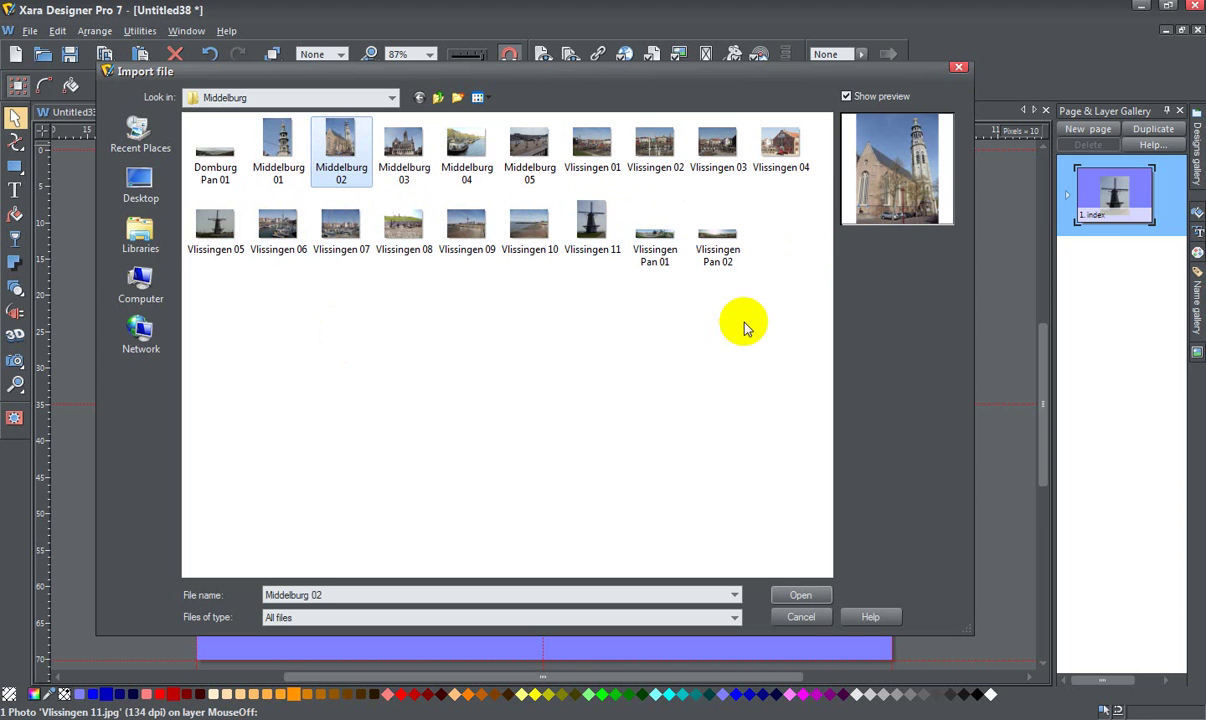
pyautogui.click(797, 594)
# Step: Arrange the windmill photo at upper left with the church photo beside it
pyautogui.moveTo(566, 350); pyautogui.dragTo(816, 369)
pyautogui.moveTo(463, 315); pyautogui.dragTo(316, 293)
pyautogui.moveTo(751, 350); pyautogui.dragTo(665, 313)
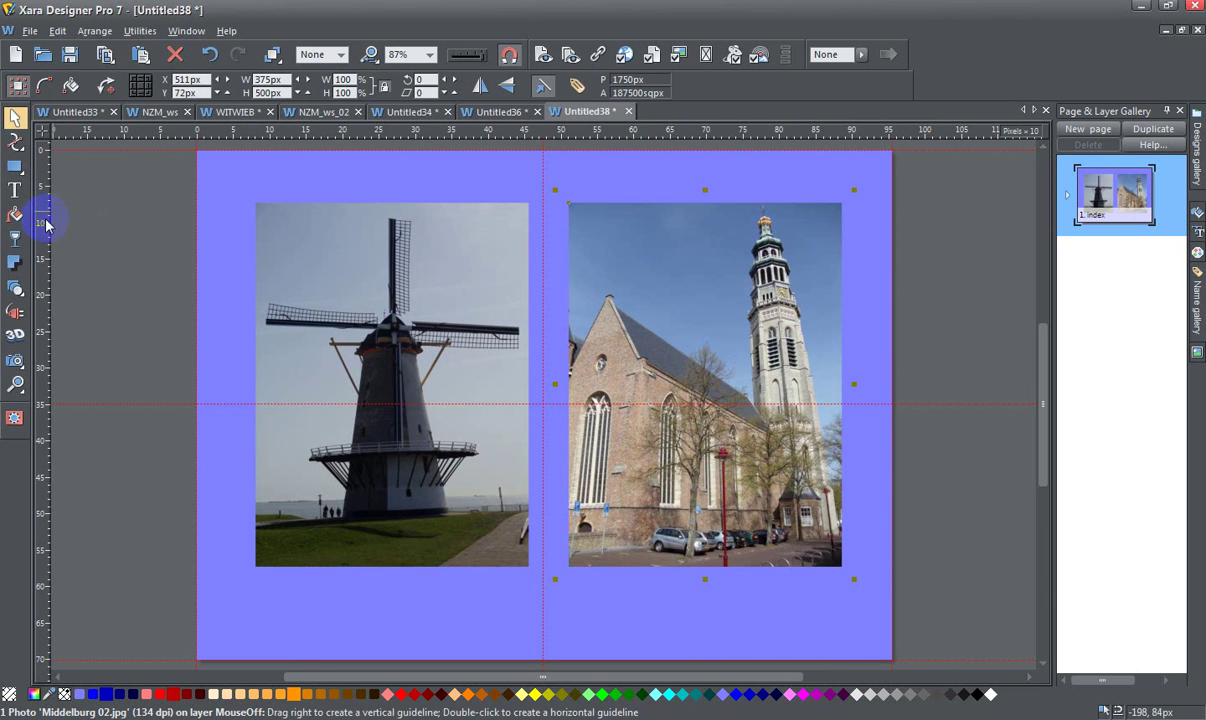
# Step: With the Clip tool, crop the windmill photo's bottom and a little off its top
pyautogui.click(15, 360)
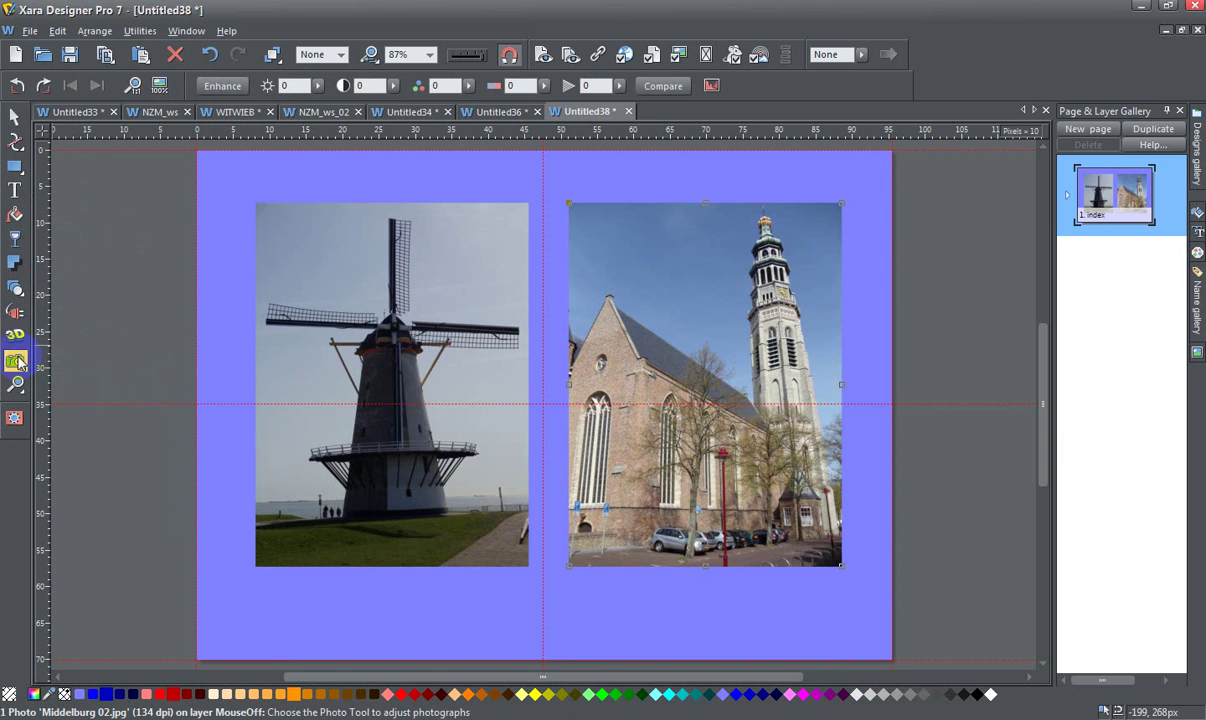
pyautogui.moveTo(16, 358)
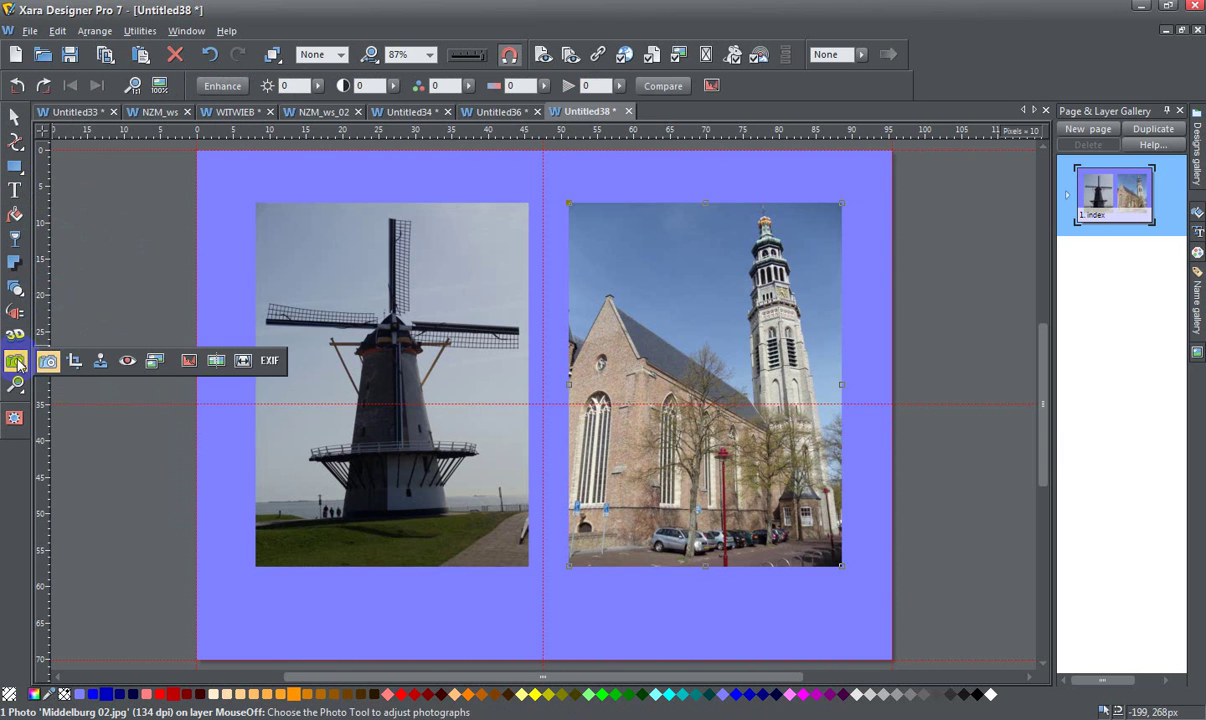
pyautogui.click(78, 371)
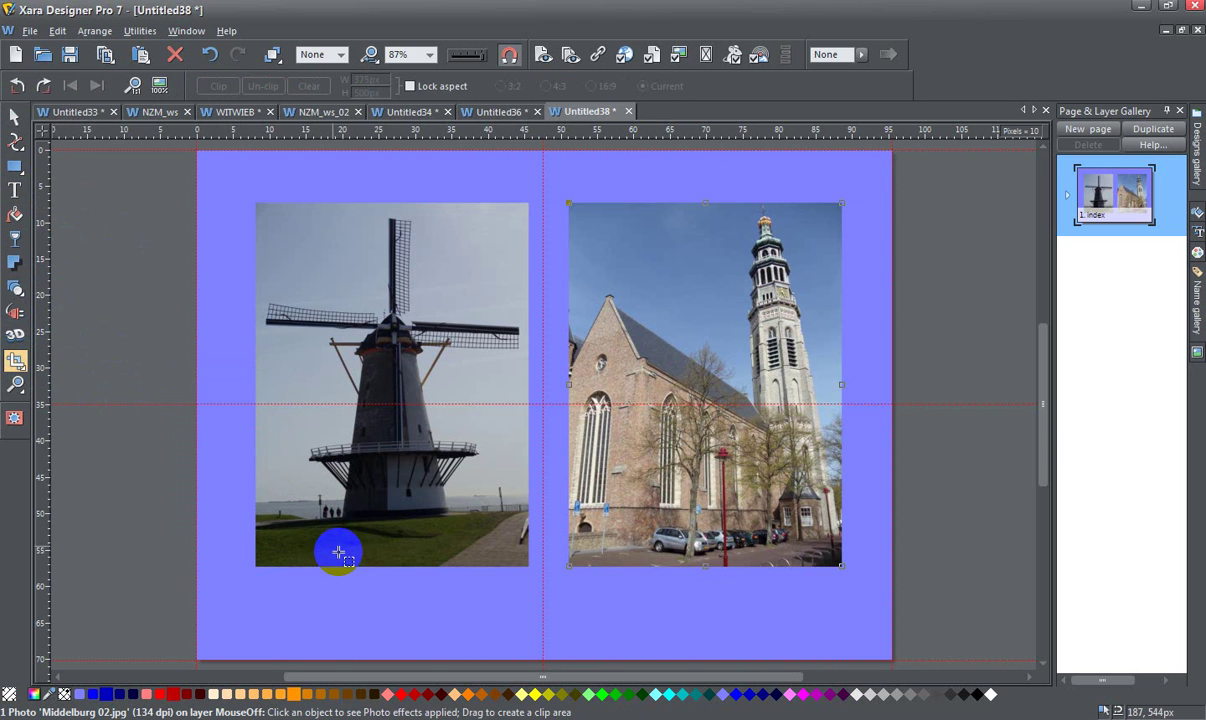
pyautogui.click(388, 521)
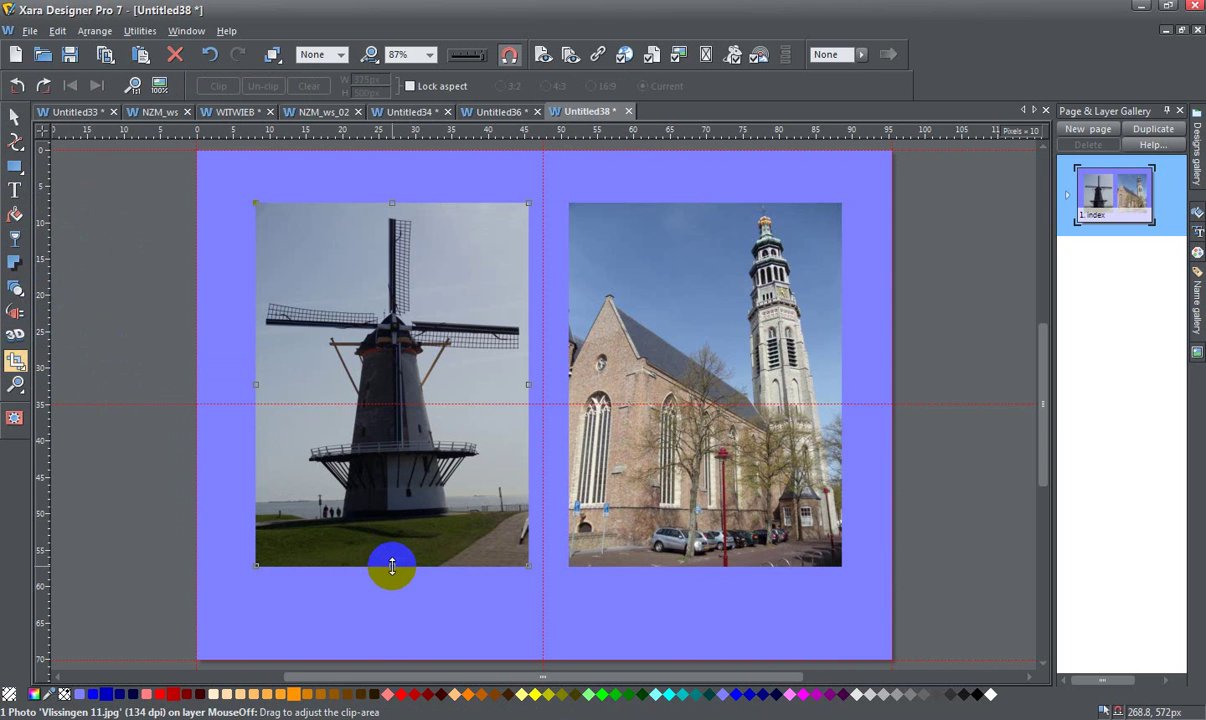
pyautogui.moveTo(392, 567); pyautogui.dragTo(397, 521)
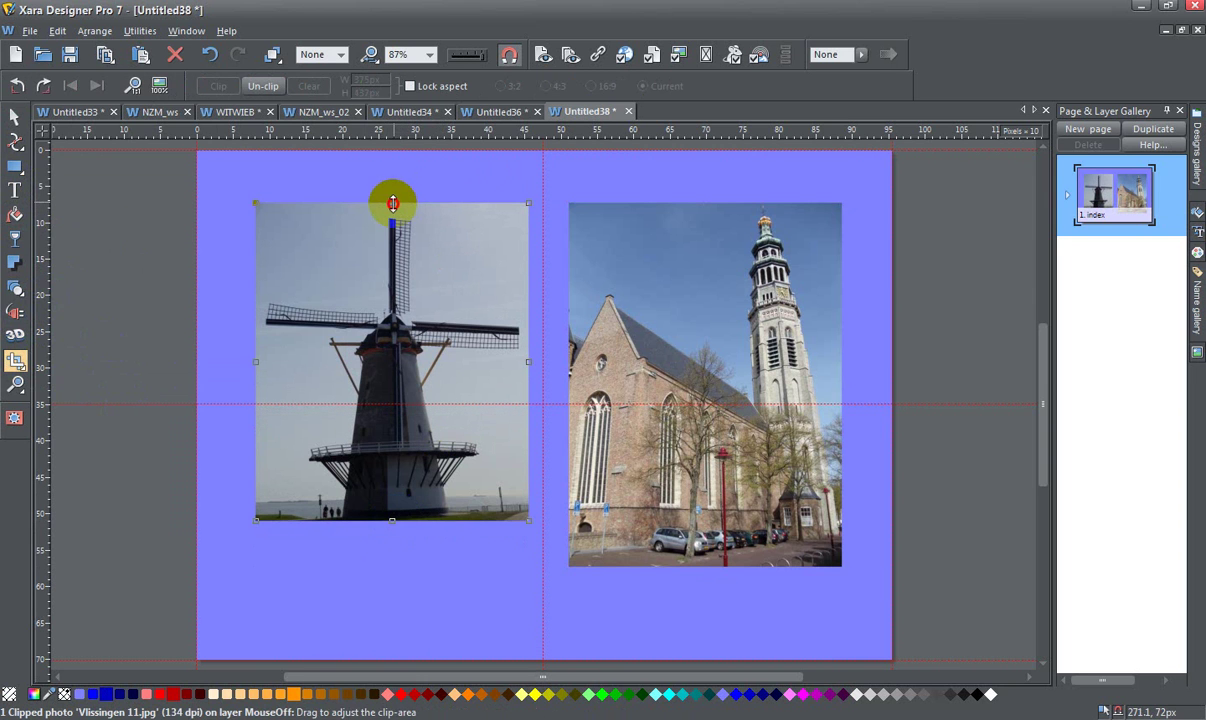
pyautogui.moveTo(393, 203); pyautogui.dragTo(393, 214)
# Step: Move the church photo down slightly and clip its bottom to match the windmill
pyautogui.click(705, 432)
pyautogui.click(14, 117)
pyautogui.moveTo(651, 251); pyautogui.dragTo(655, 260)
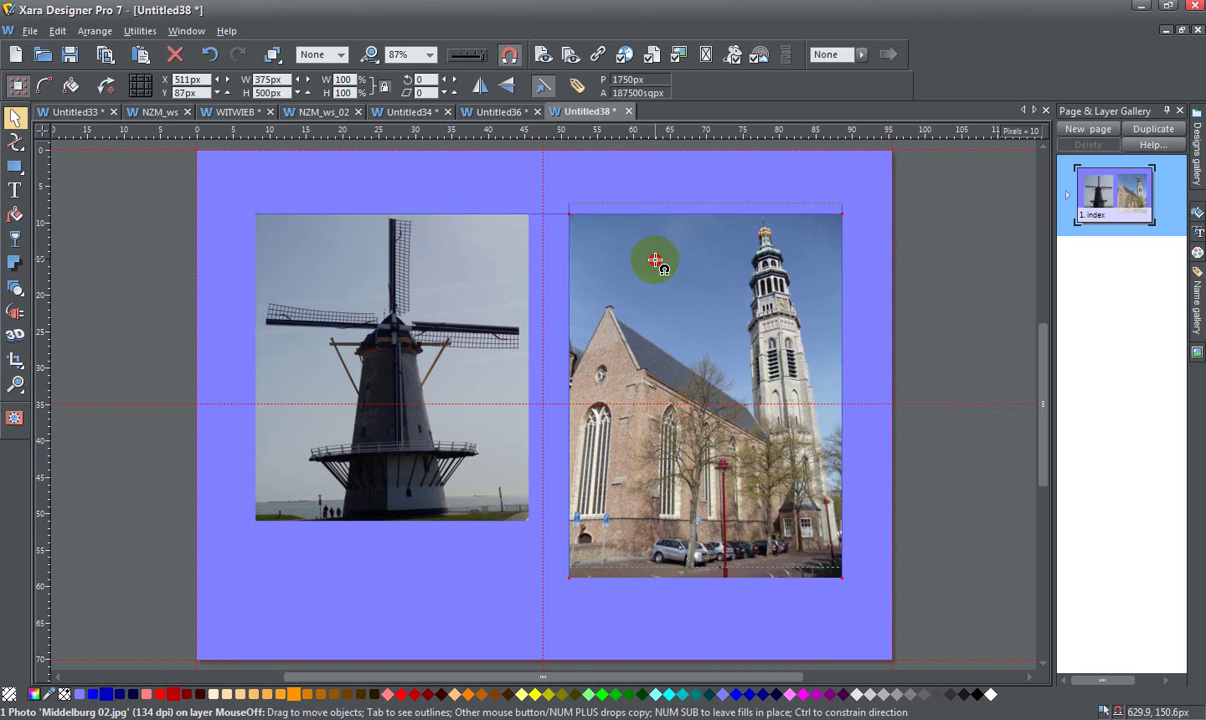
pyautogui.click(15, 359)
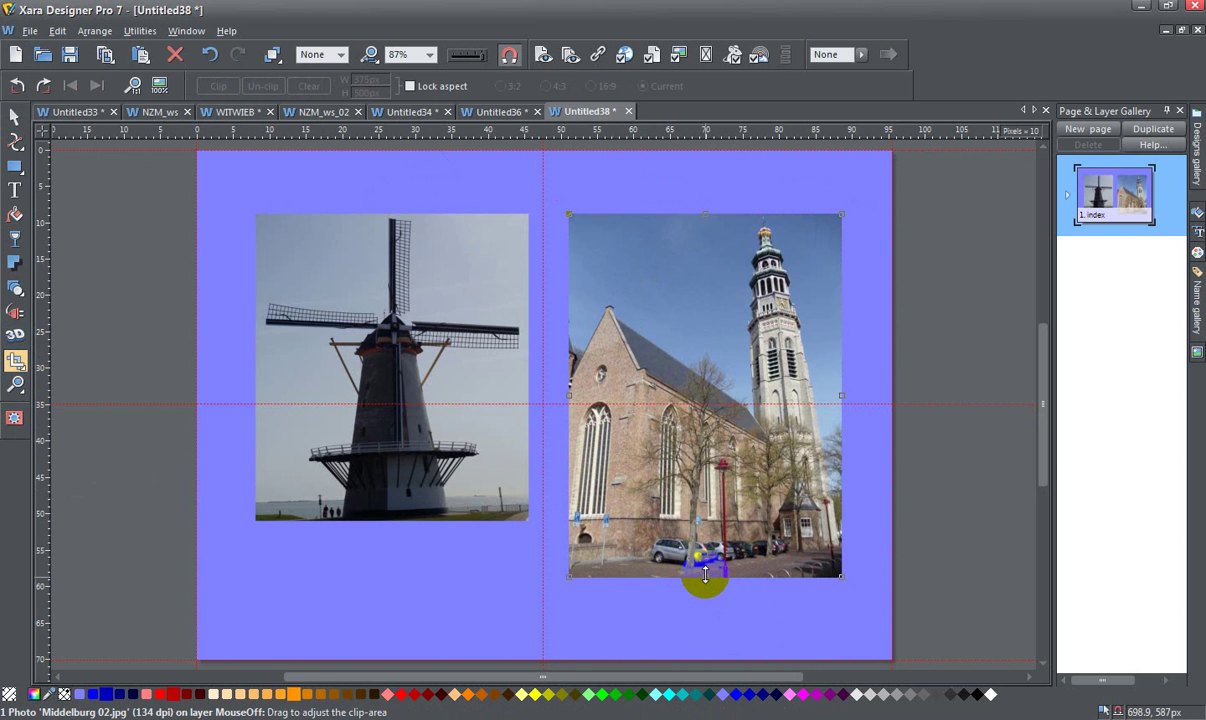
pyautogui.moveTo(705, 573); pyautogui.dragTo(703, 521)
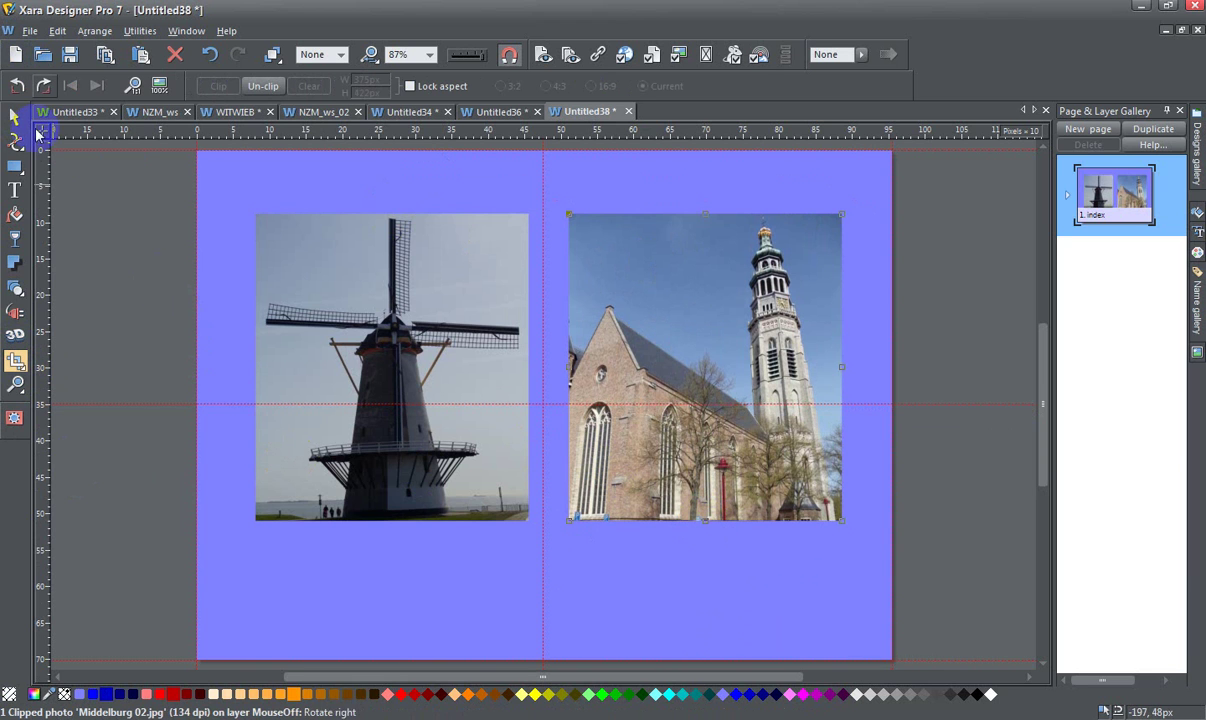
# Step: Draw a white-filled rectangle over the windmill photo and place it behind the photo
pyautogui.click(15, 115)
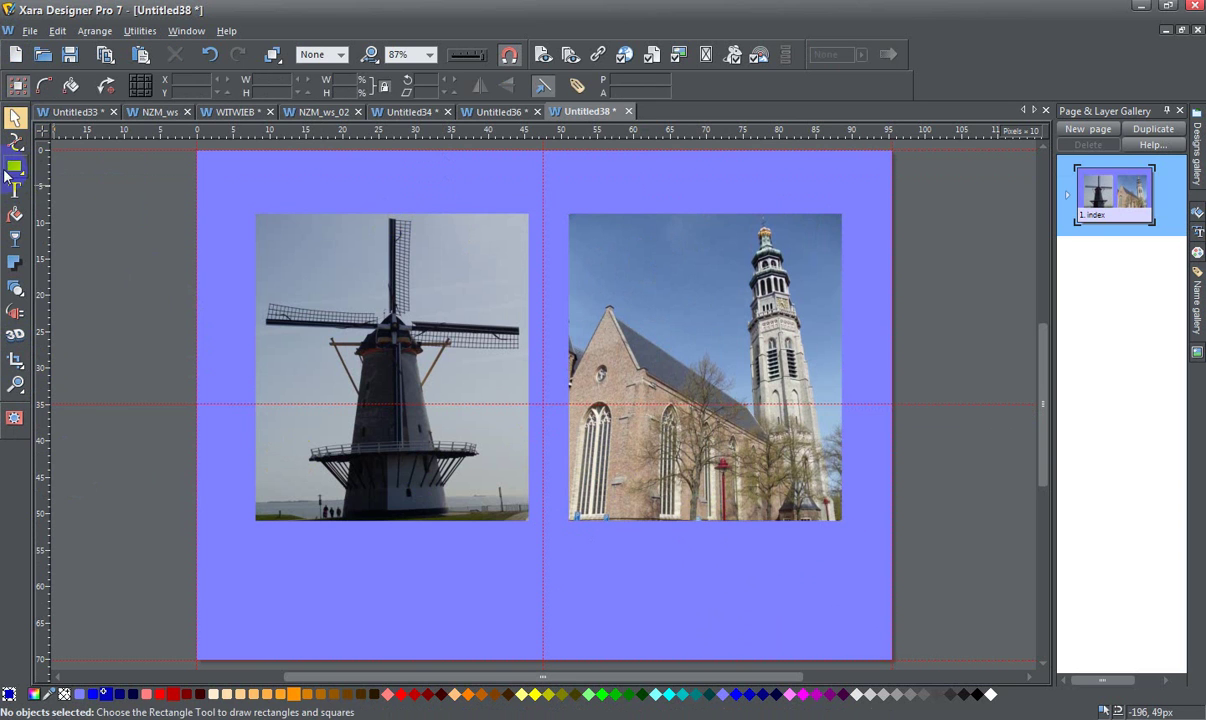
pyautogui.click(15, 165)
pyautogui.moveTo(249, 204); pyautogui.dragTo(541, 540)
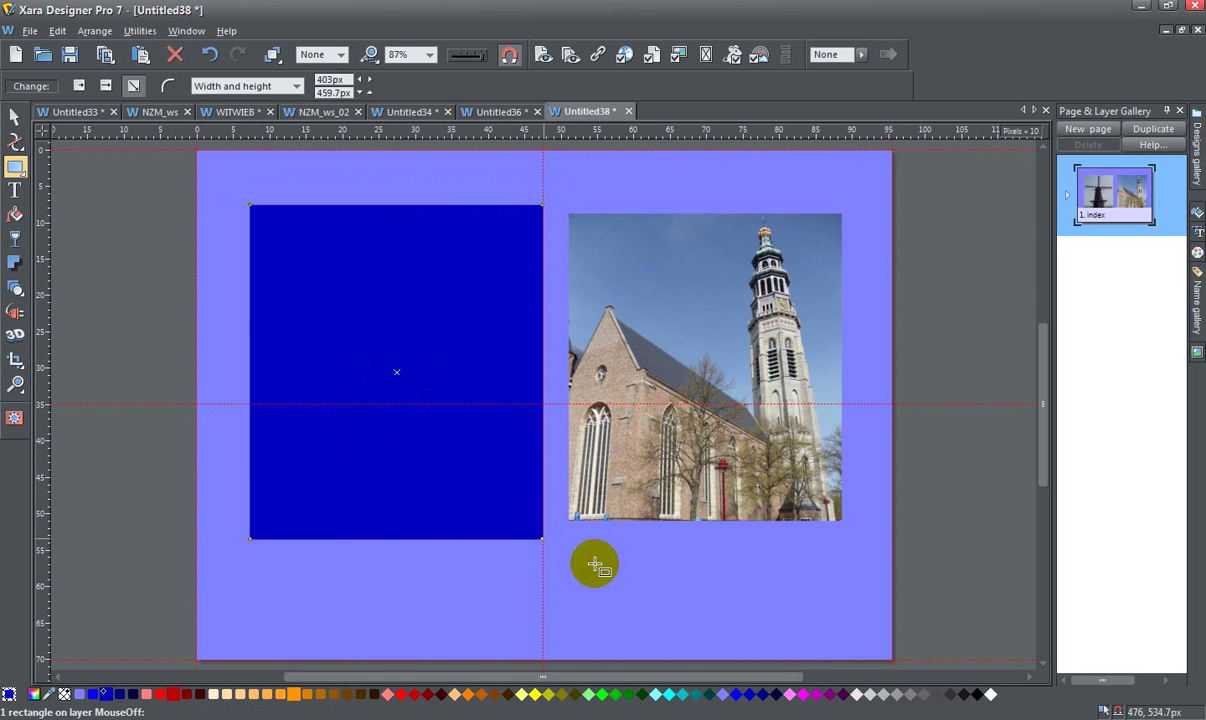
pyautogui.click(988, 692)
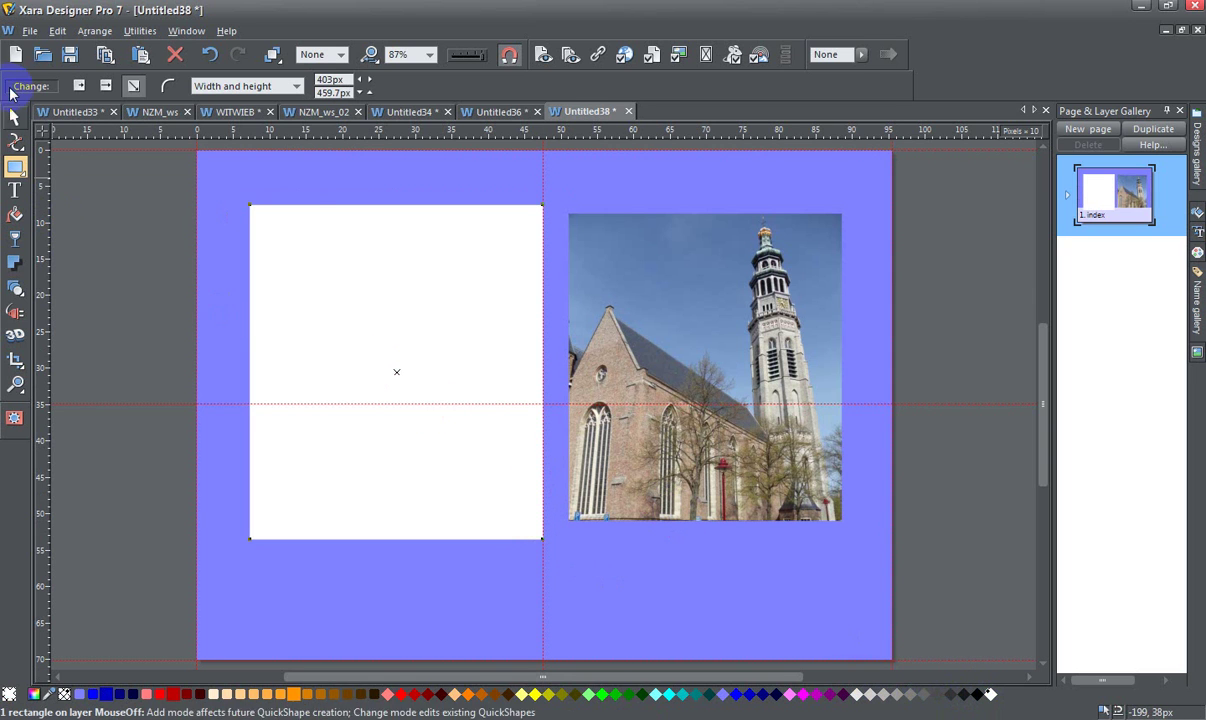
pyautogui.hotkey('ctrl', 'v')
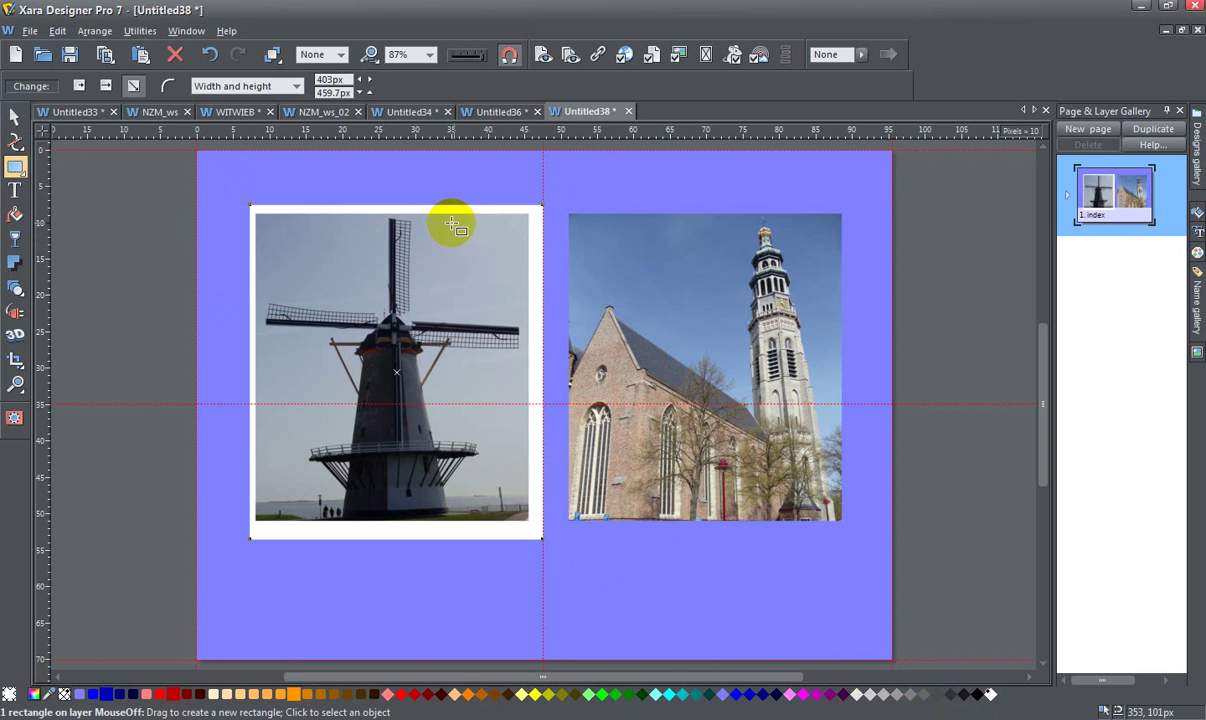
# Step: Nudge the windmill photo up inside the frame and extend the frame's bottom edge
pyautogui.click(15, 118)
pyautogui.click(365, 265)
pyautogui.moveTo(405, 295); pyautogui.dragTo(409, 288)
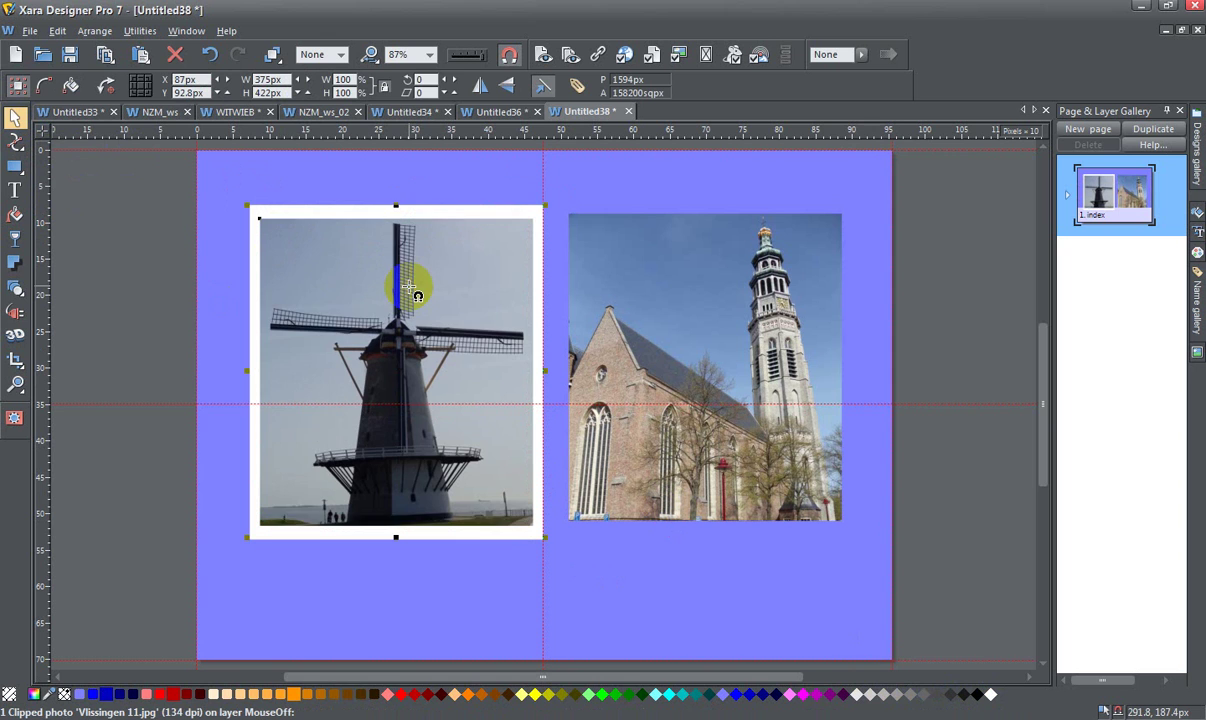
pyautogui.press('Up')
pyautogui.press('Up')
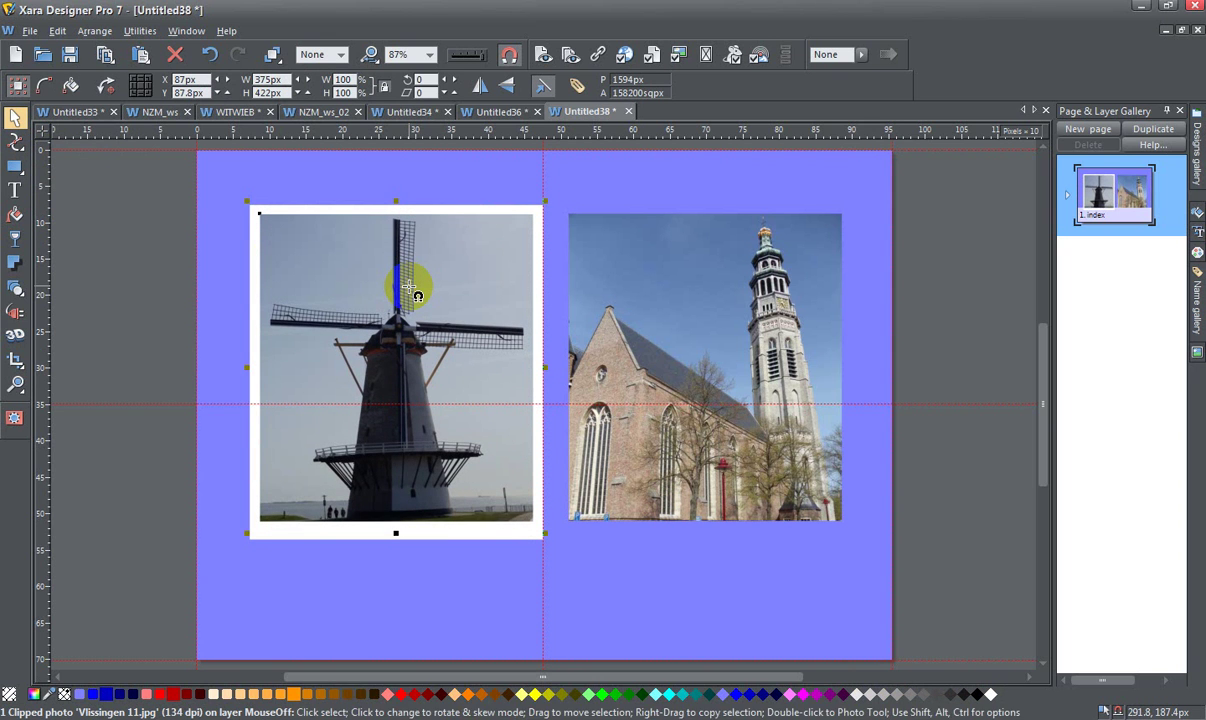
pyautogui.press('Up')
pyautogui.click(398, 341)
pyautogui.press('Down')
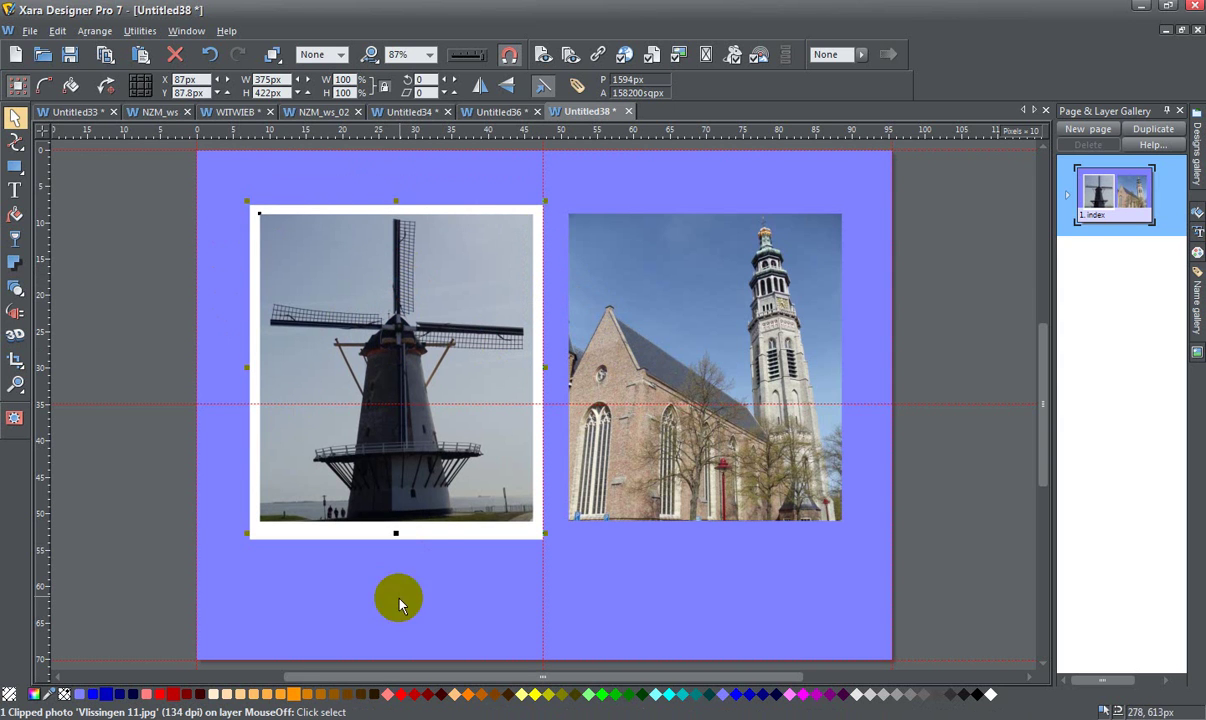
pyautogui.click(418, 527)
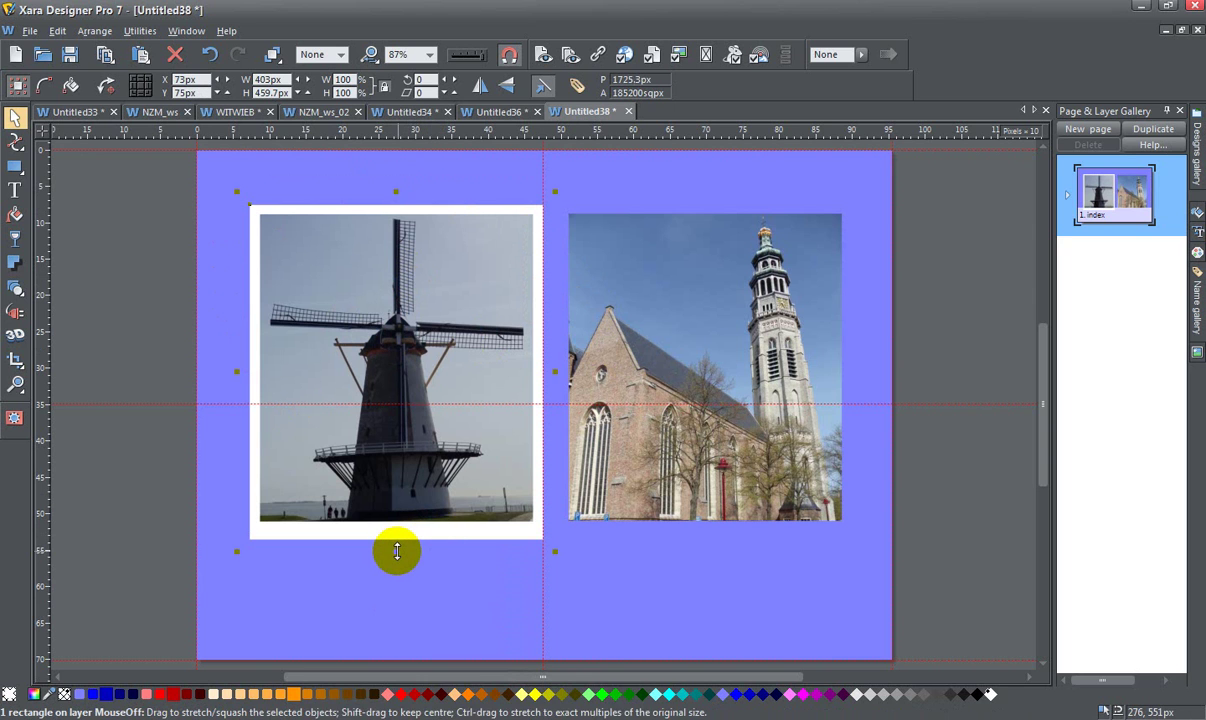
pyautogui.moveTo(395, 550); pyautogui.dragTo(397, 561)
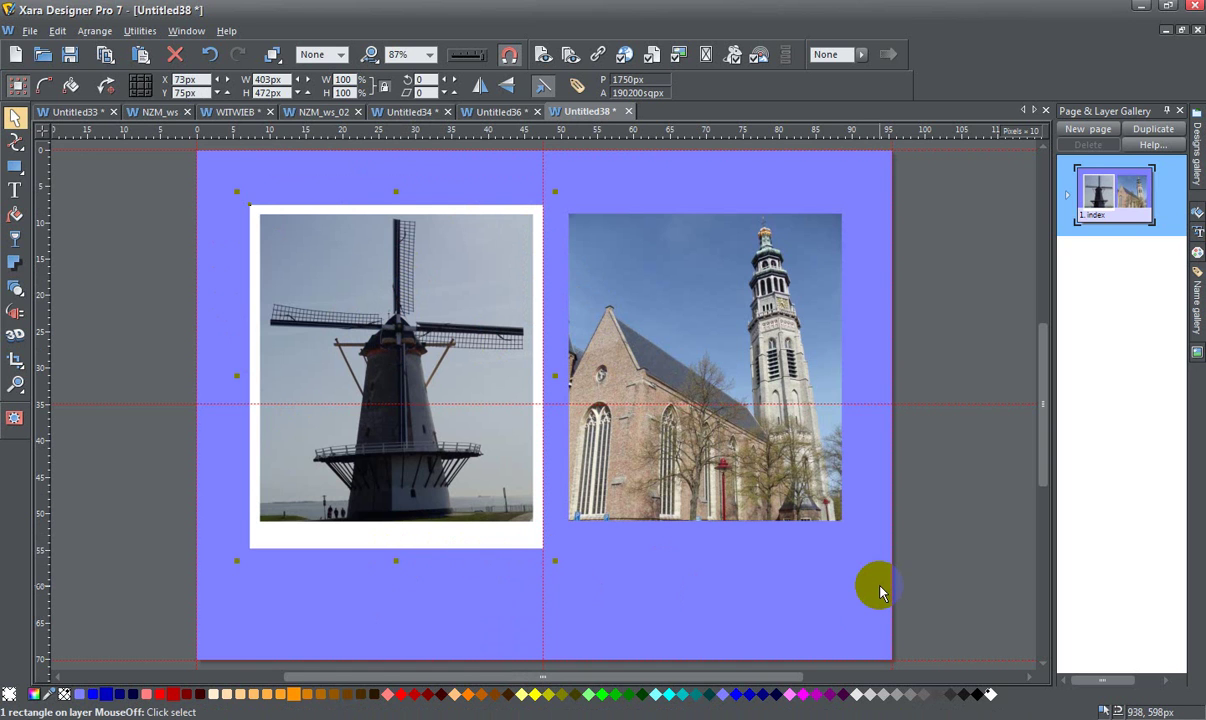
# Step: Duplicate the white frame and position it behind the church photo
pyautogui.hotkey('ctrl', 'f')
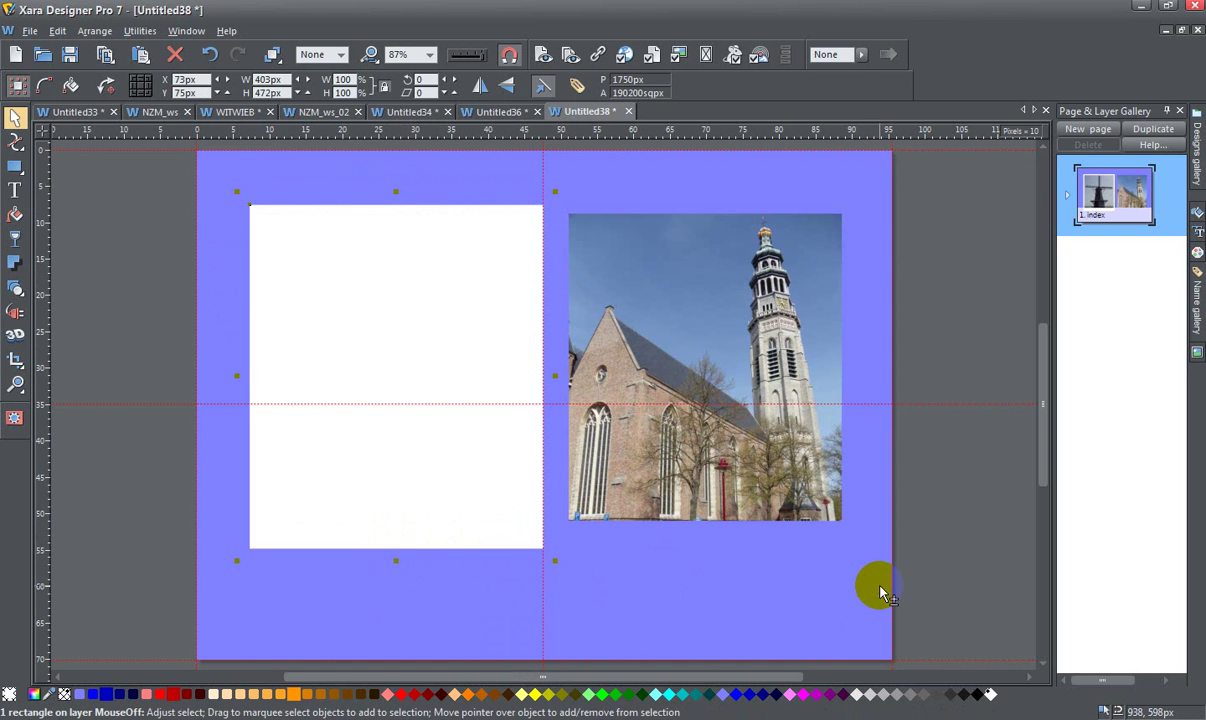
pyautogui.hotkey('shift', 'Right')
pyautogui.hotkey('shift', 'Right')
pyautogui.hotkey('shift', 'Right')
pyautogui.hotkey('shift', 'Right')
pyautogui.hotkey('shift', 'Right')
pyautogui.hotkey('shift', 'Right')
pyautogui.hotkey('shift', 'Right')
pyautogui.hotkey('shift', 'Right')
pyautogui.hotkey('shift', 'Right')
pyautogui.hotkey('shift', 'Right')
pyautogui.hotkey('shift', 'Right')
pyautogui.hotkey('shift', 'Right')
pyautogui.hotkey('shift', 'Right')
pyautogui.hotkey('shift', 'Right')
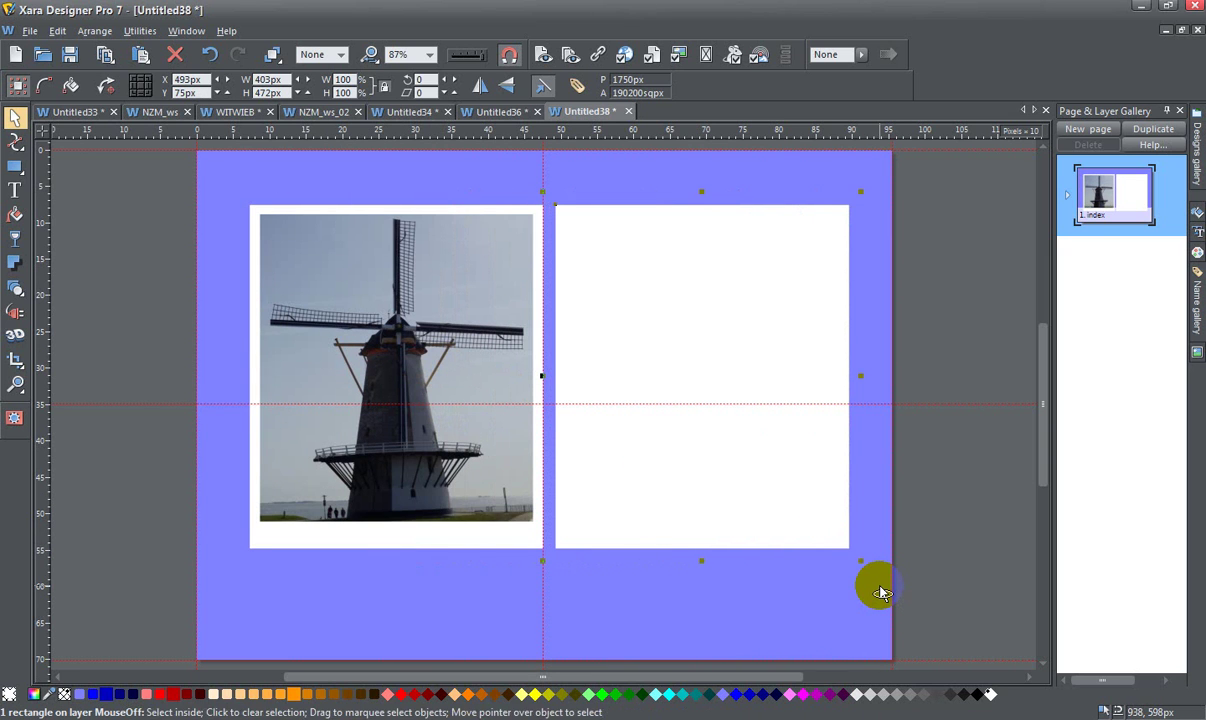
pyautogui.hotkey('ctrl', 'b')
pyautogui.press('Right')
pyautogui.press('Right')
pyautogui.press('Right')
pyautogui.press('Right')
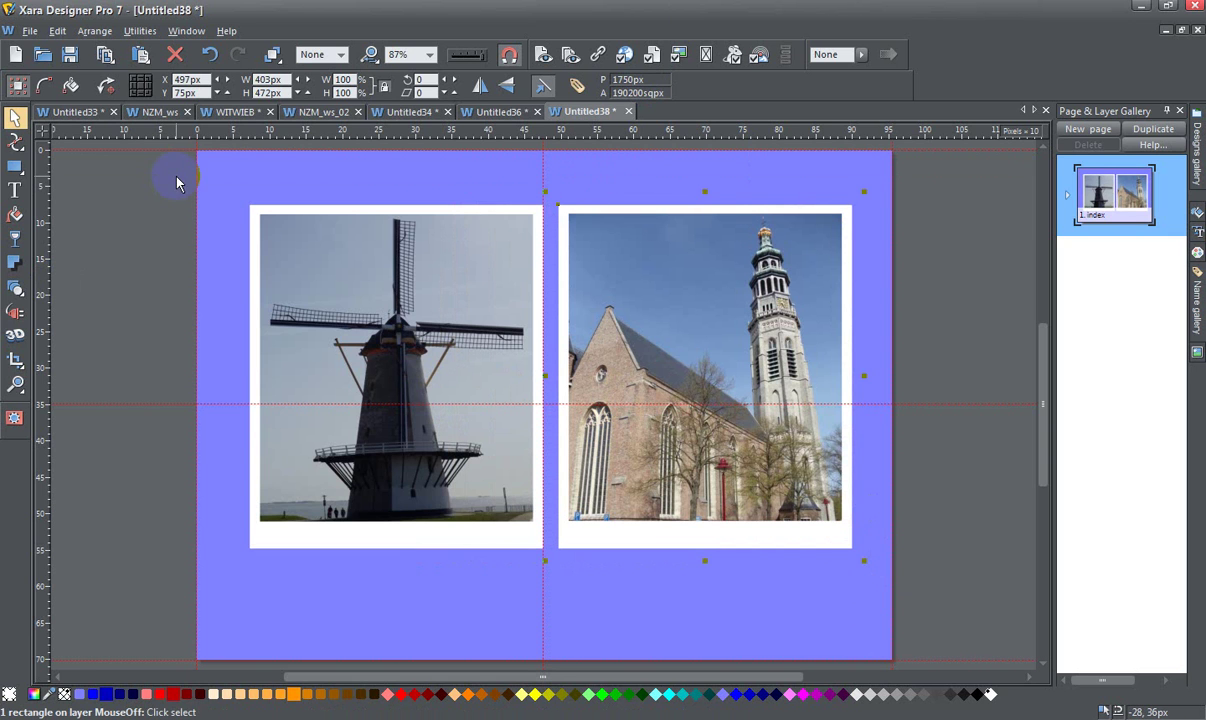
# Step: Group the windmill photo with its frame, then select the church photo with its frame
pyautogui.moveTo(158, 178); pyautogui.dragTo(551, 585)
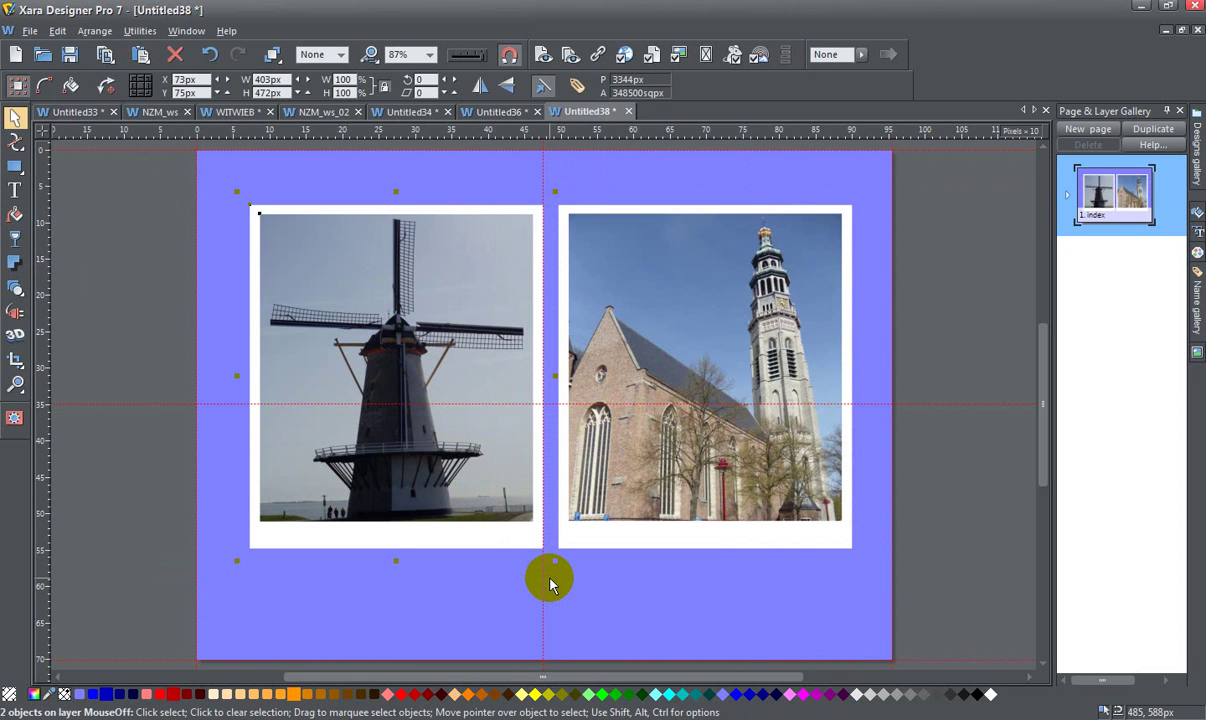
pyautogui.hotkey('ctrl', 'g')
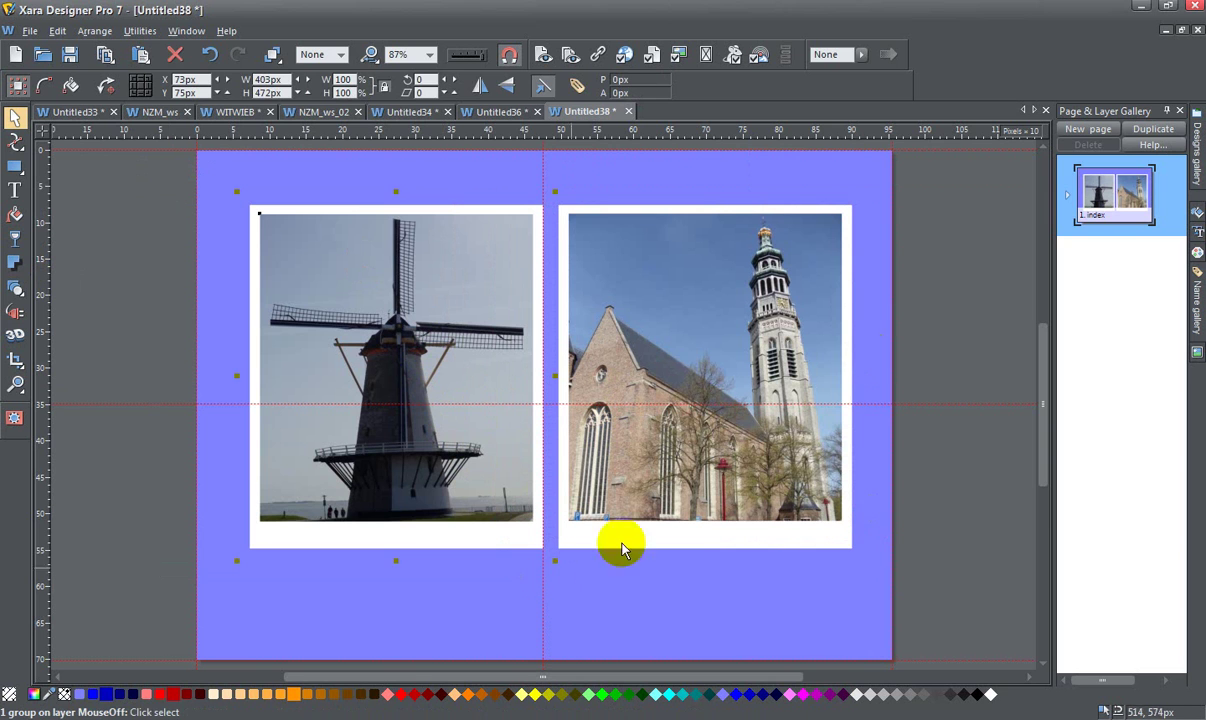
pyautogui.moveTo(937, 188); pyautogui.dragTo(526, 573)
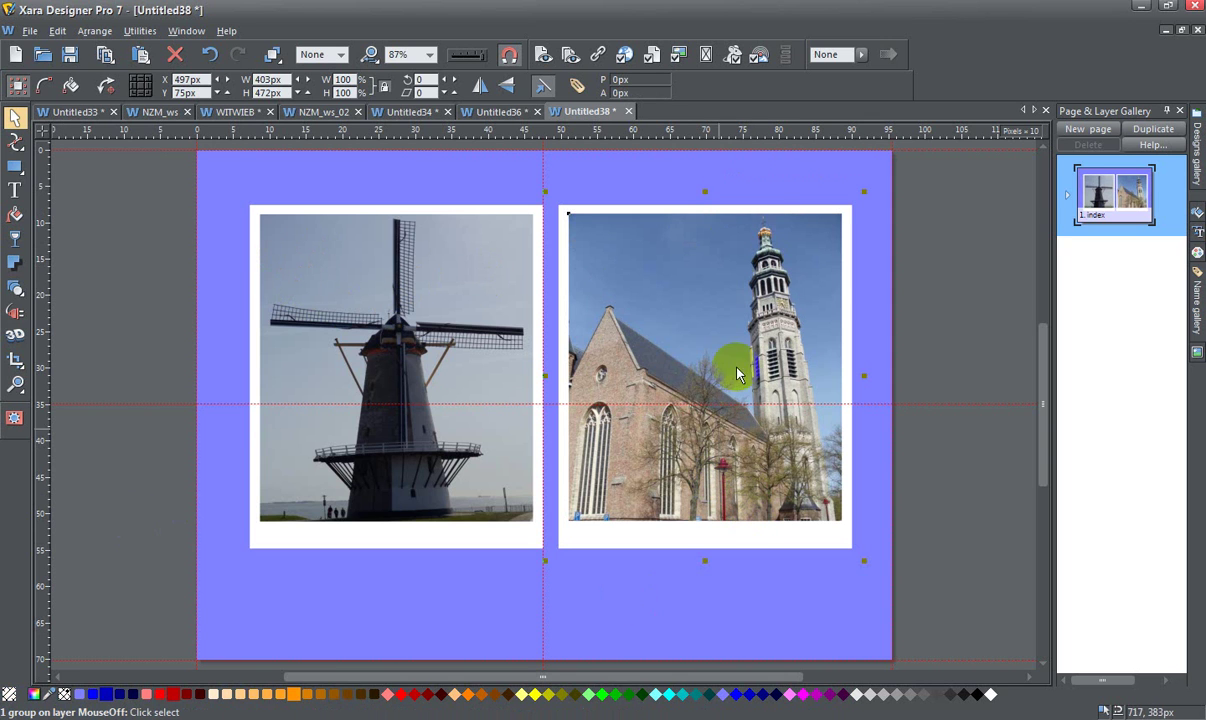
pyautogui.click(423, 278)
# Step: Above the MouseOff layer, add two new layers named Photo1 and Photo2
pyautogui.click(1063, 185)
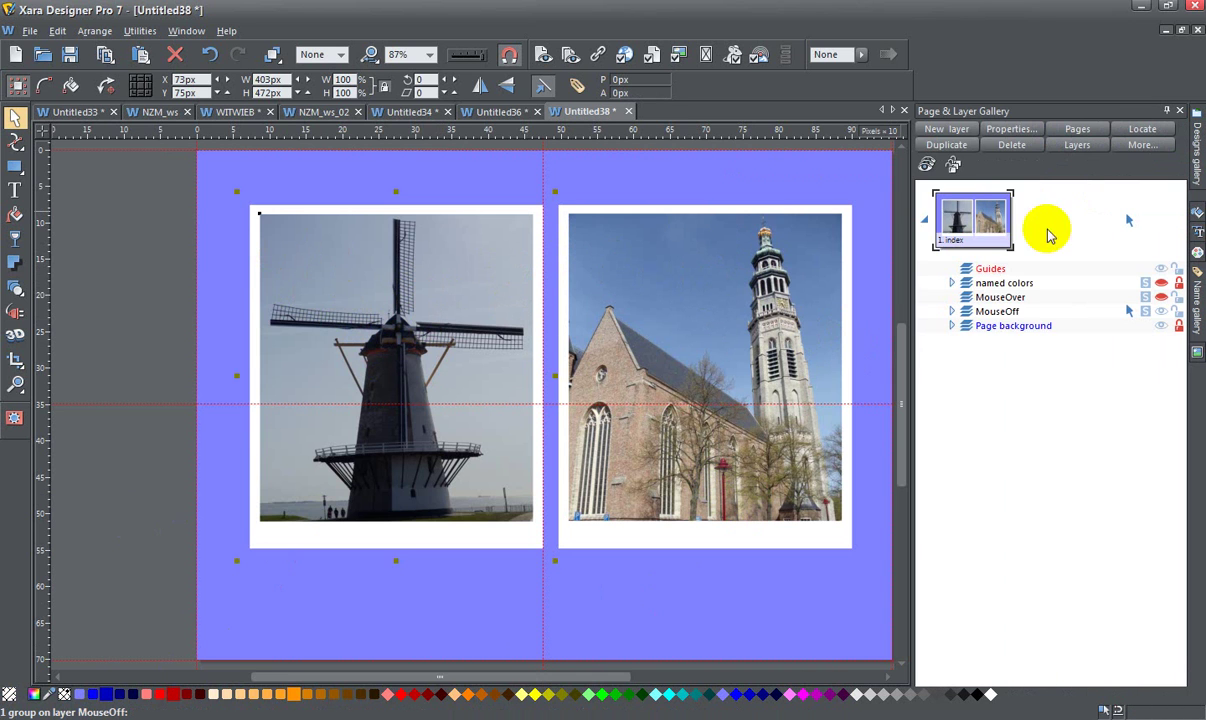
pyautogui.click(996, 314)
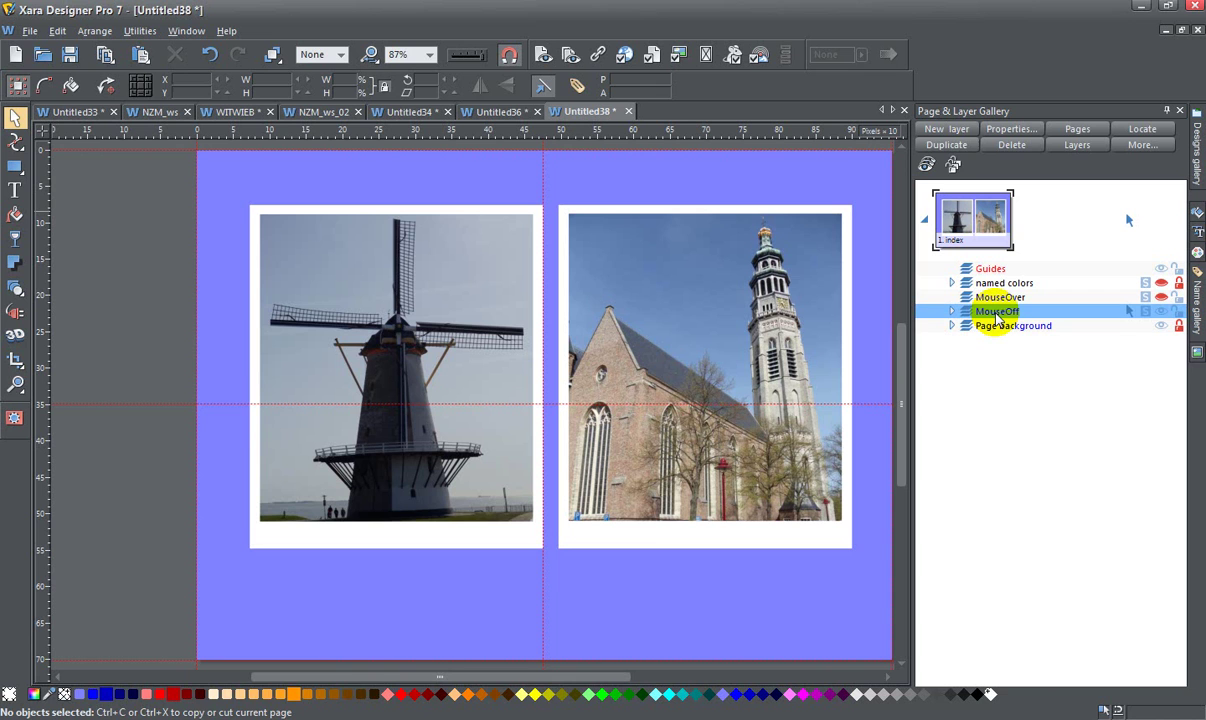
pyautogui.click(955, 130)
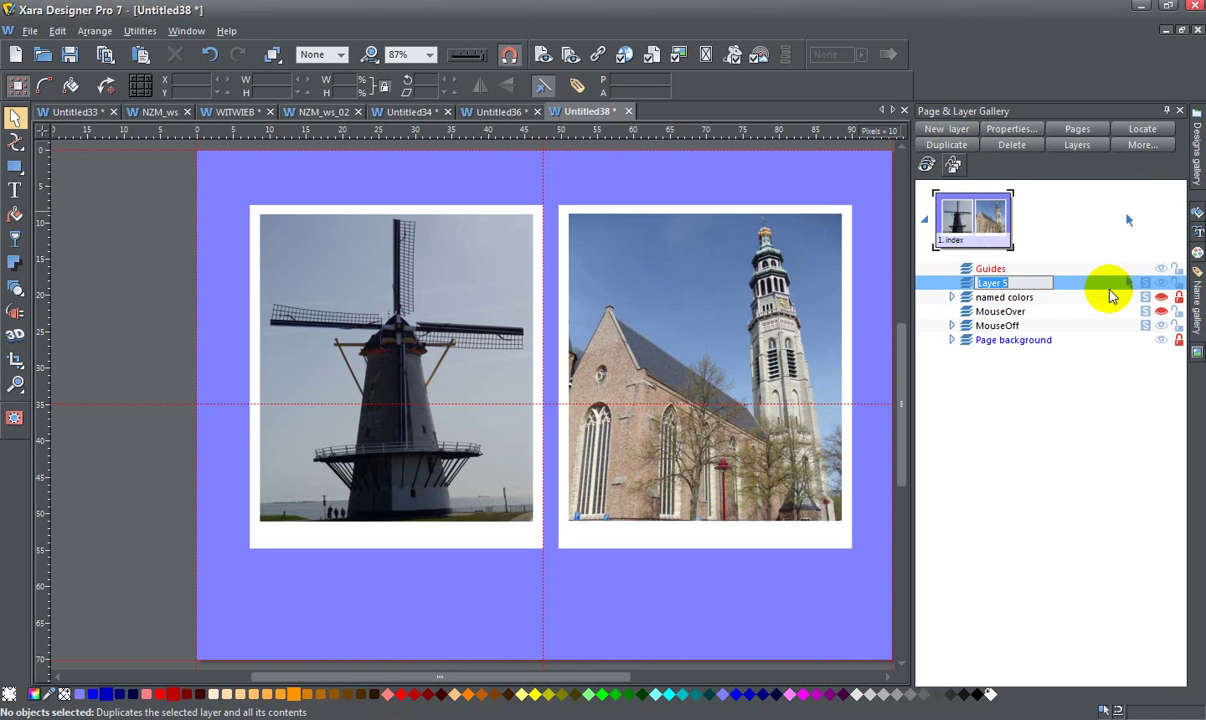
pyautogui.write('Ph')
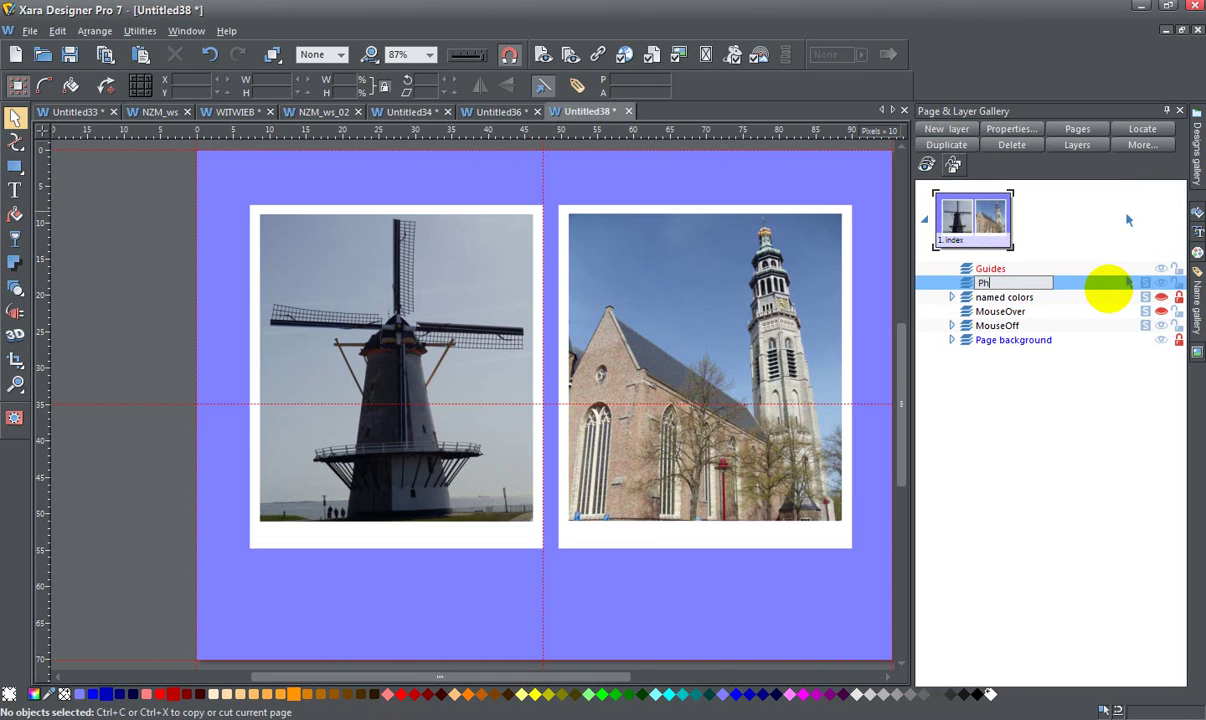
pyautogui.write('oto1')
pyautogui.press('Return')
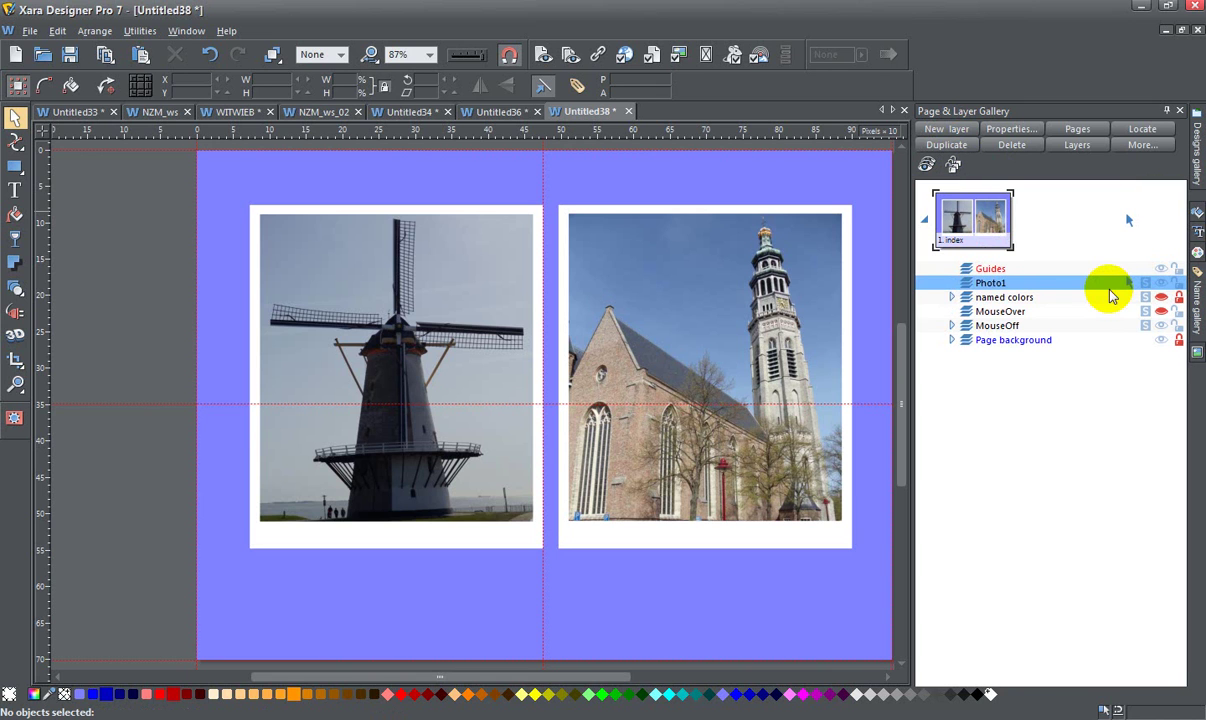
pyautogui.click(950, 130)
pyautogui.write('Photo2')
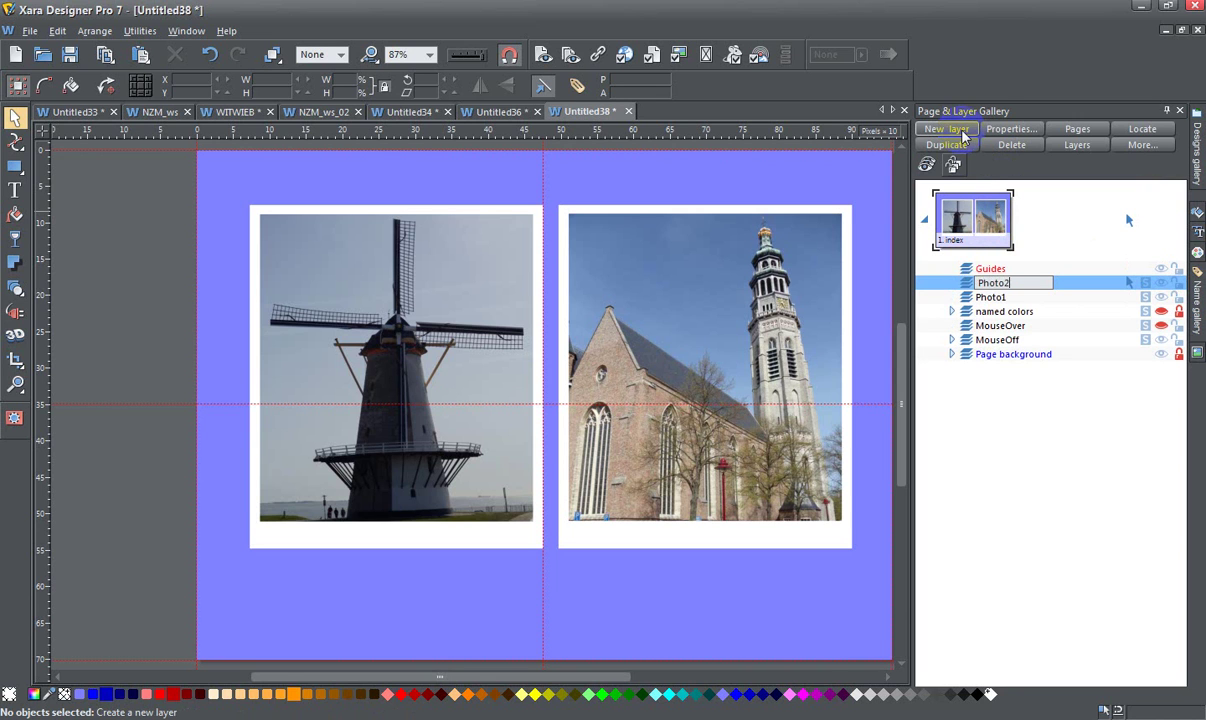
pyautogui.press('Return')
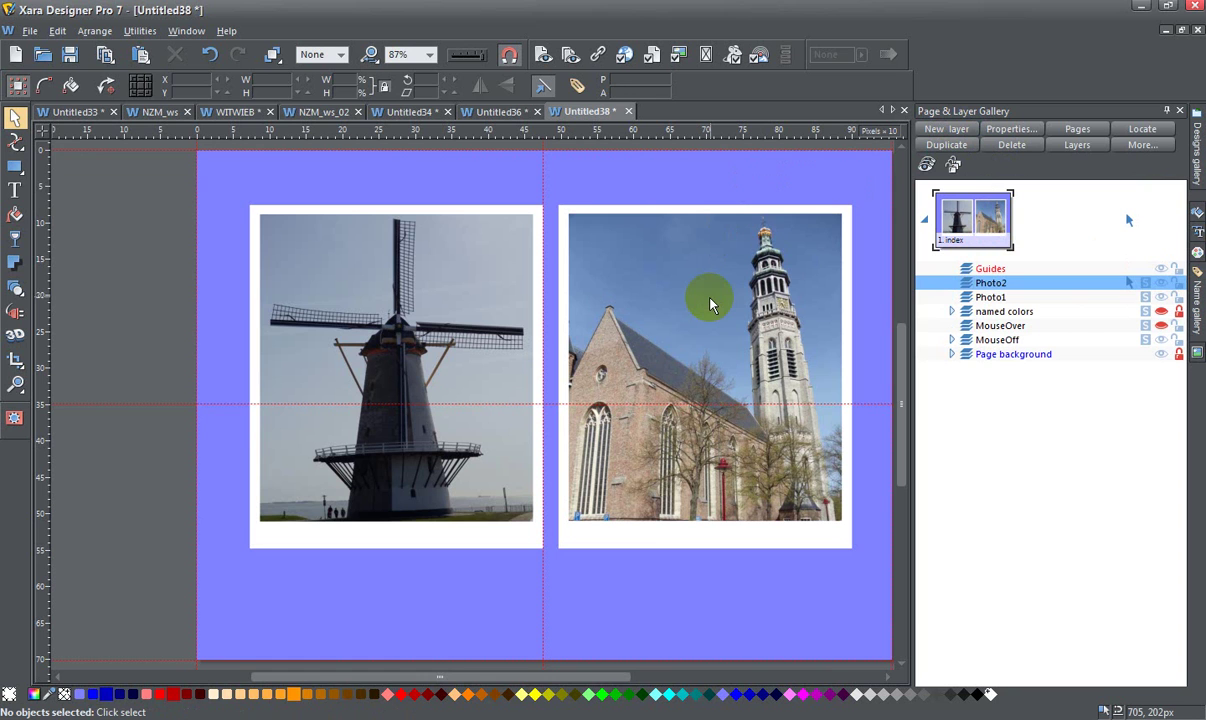
# Step: Place a copy of the church photo group on layer Photo2 and hide that layer
pyautogui.click(710, 305)
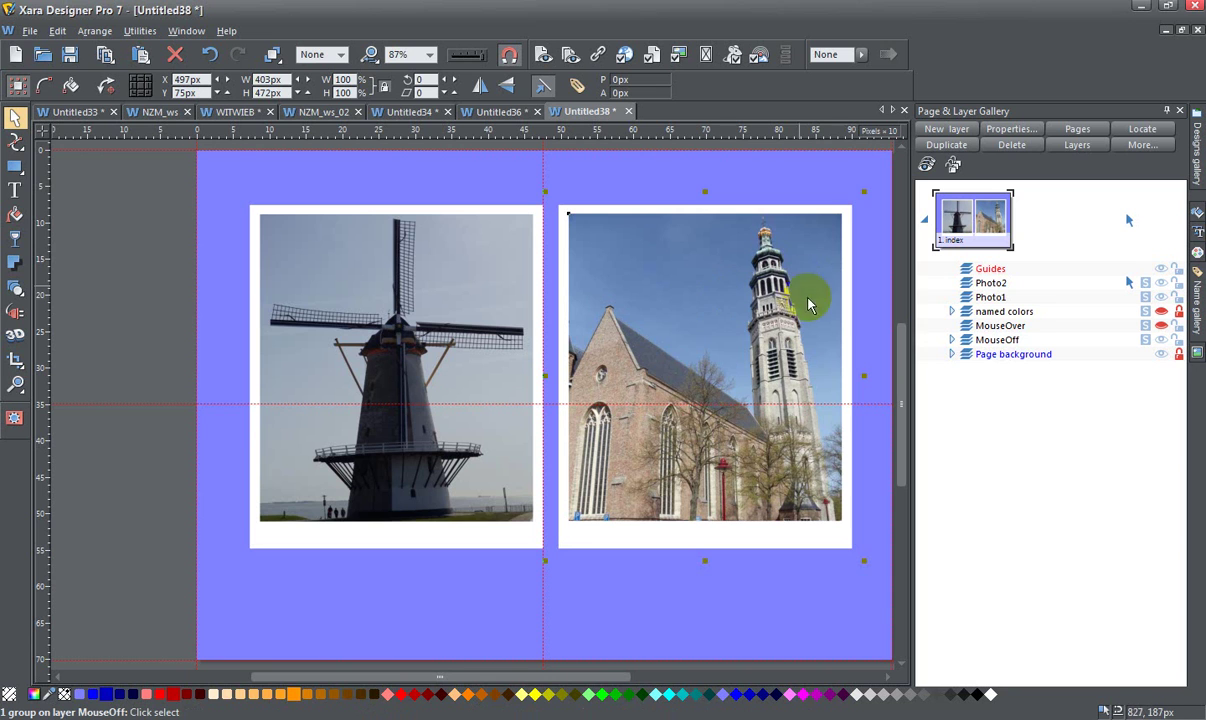
pyautogui.click(993, 284)
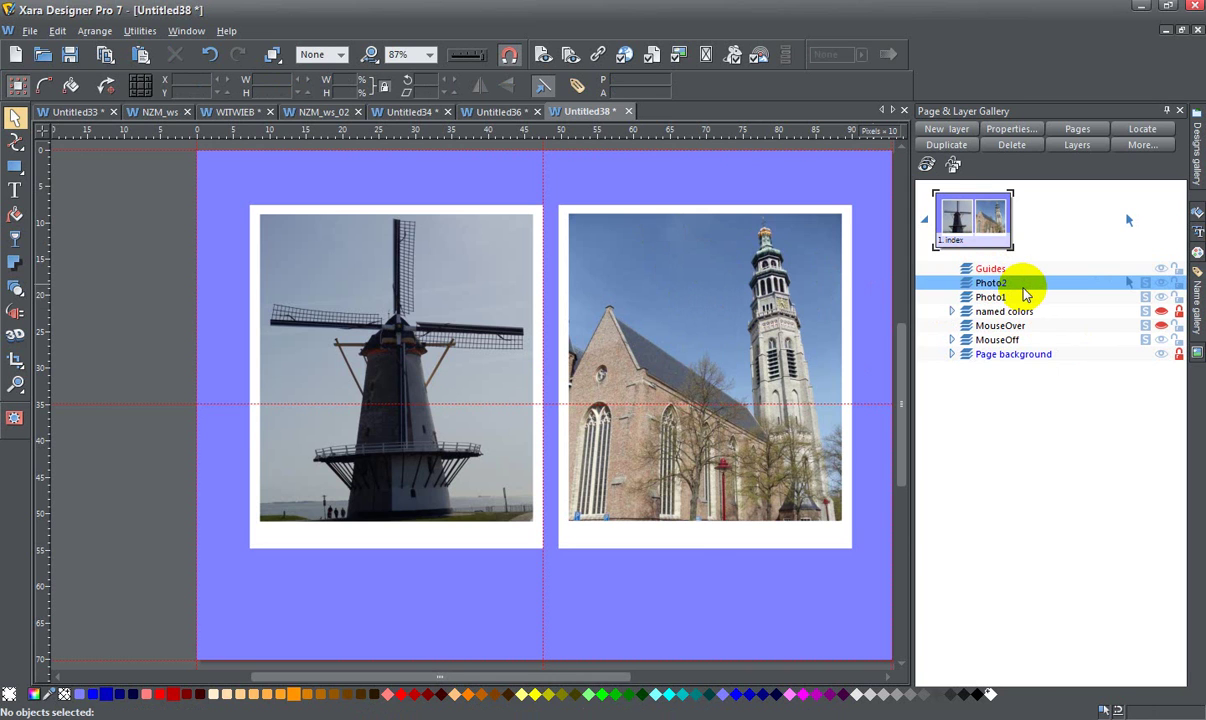
pyautogui.hotkey('ctrl', 'a')
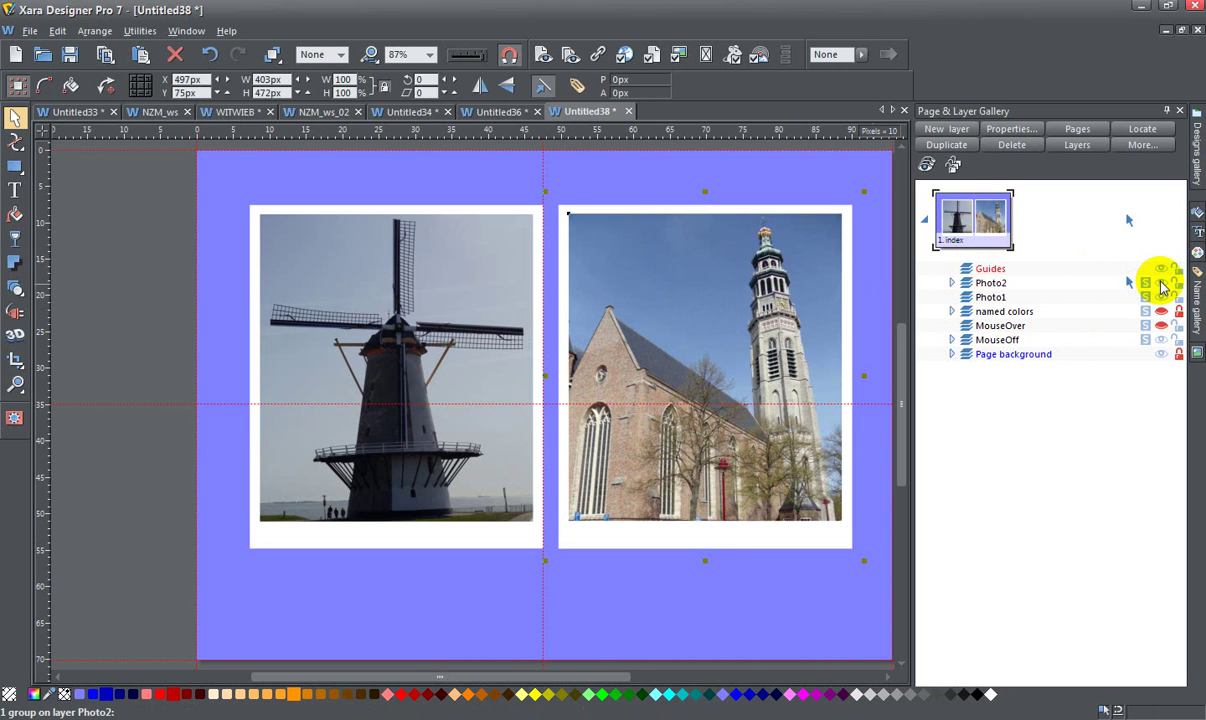
pyautogui.click(1161, 284)
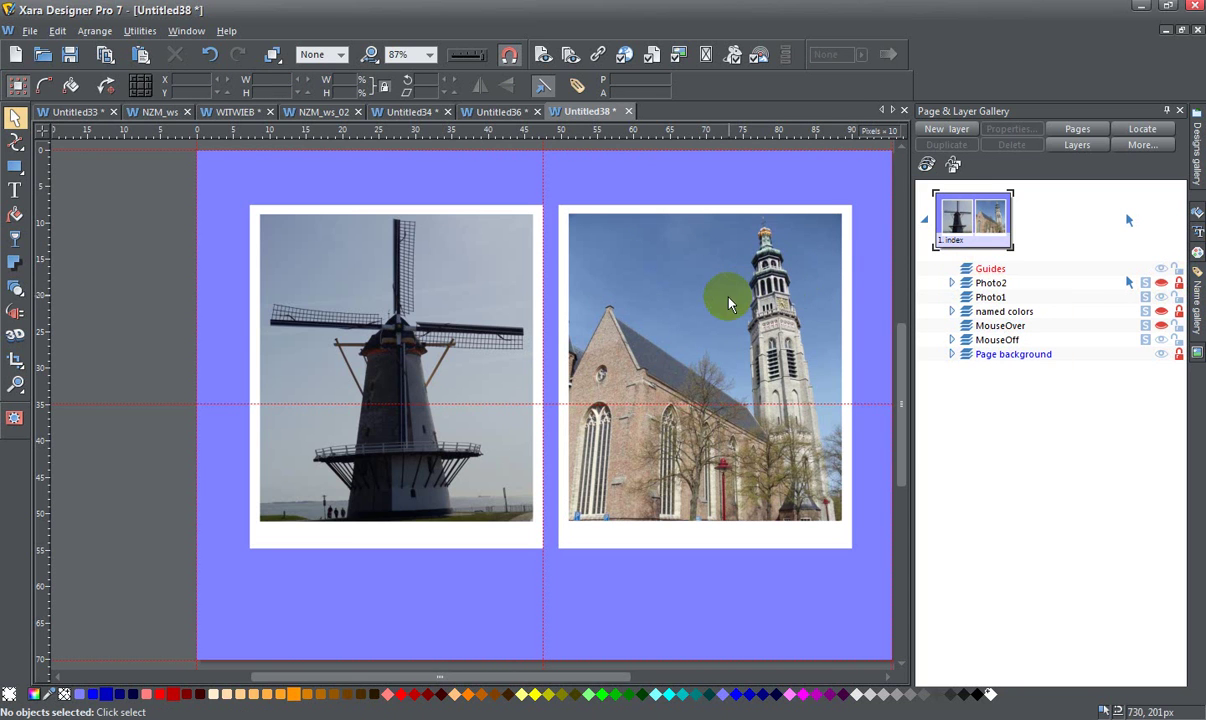
# Step: Place a copy of the windmill photo group on layer Photo1 and hide that layer
pyautogui.click(764, 317)
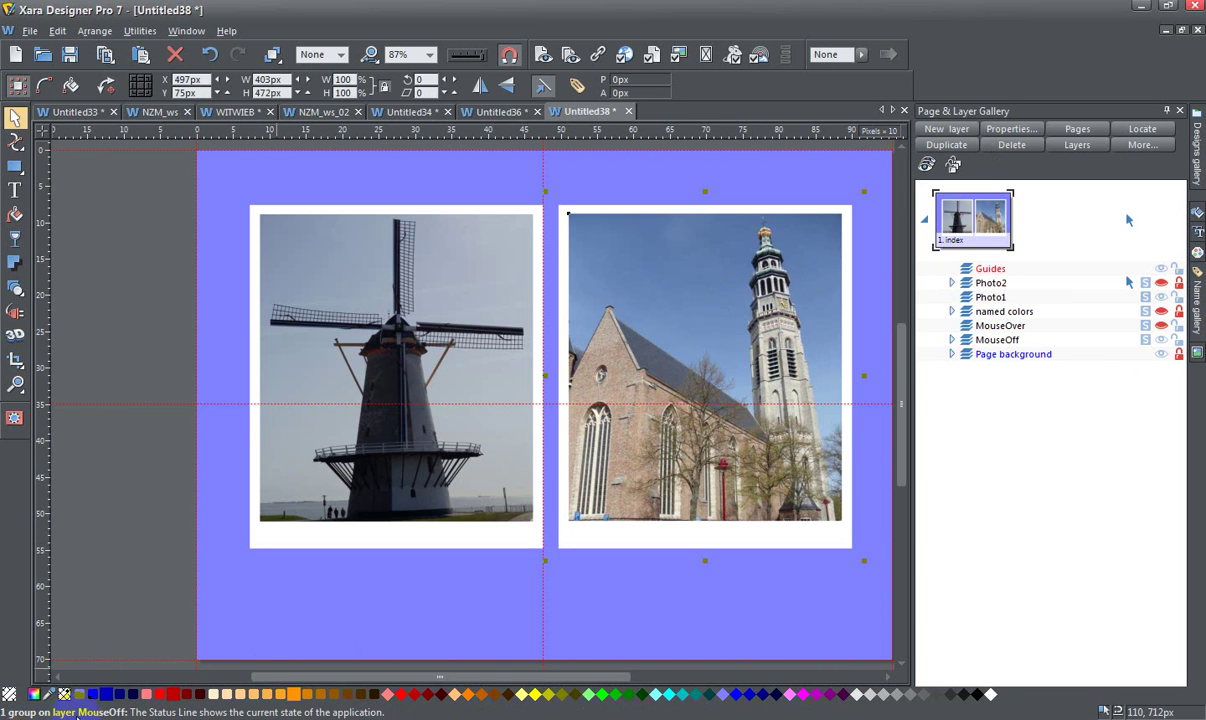
pyautogui.click(376, 312)
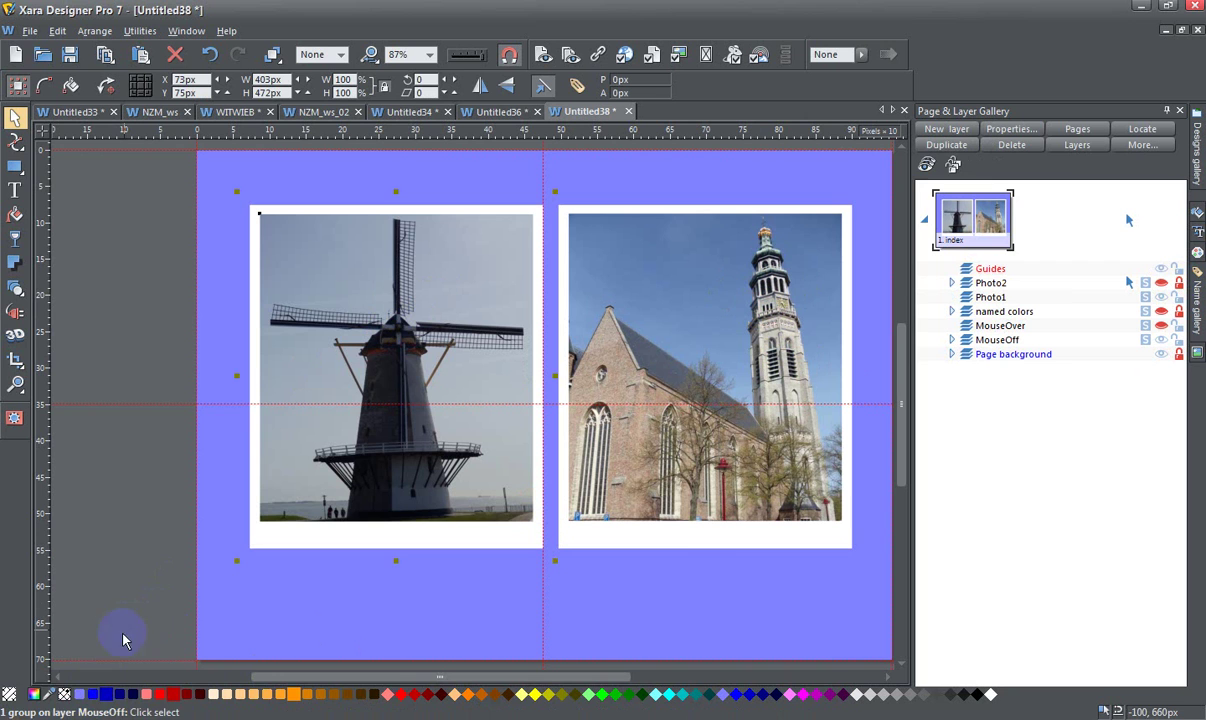
pyautogui.moveTo(373, 402); pyautogui.dragTo(373, 402)
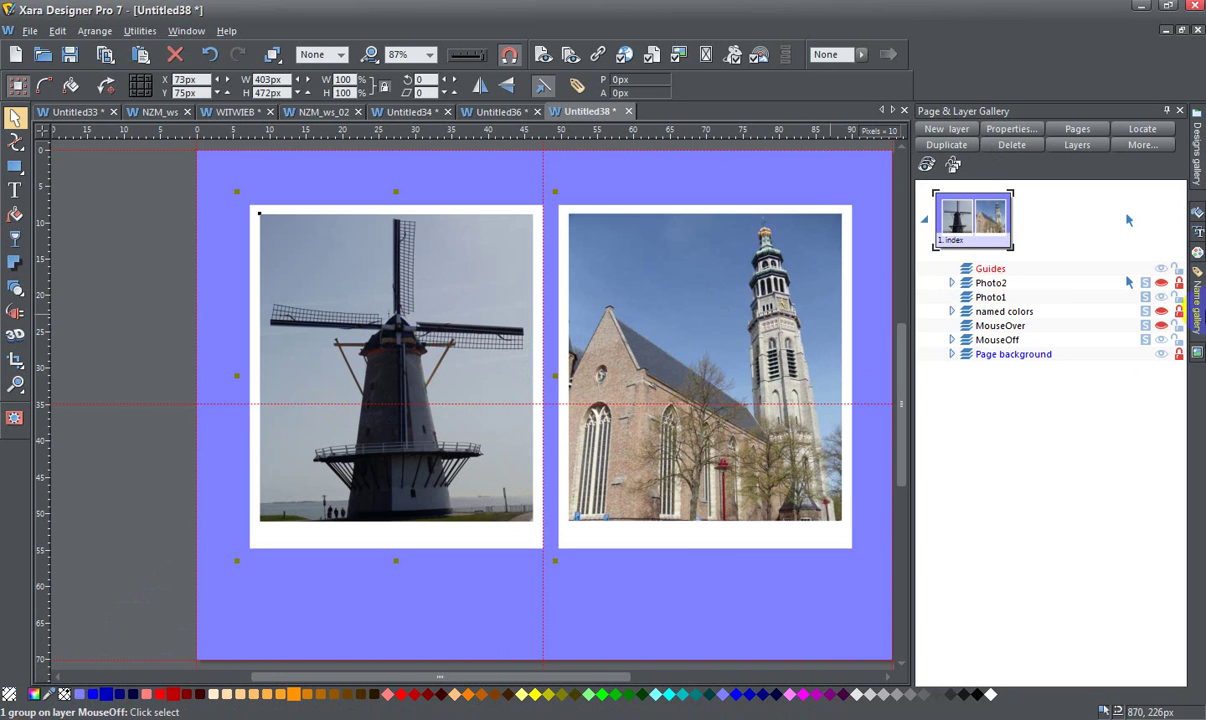
pyautogui.click(988, 297)
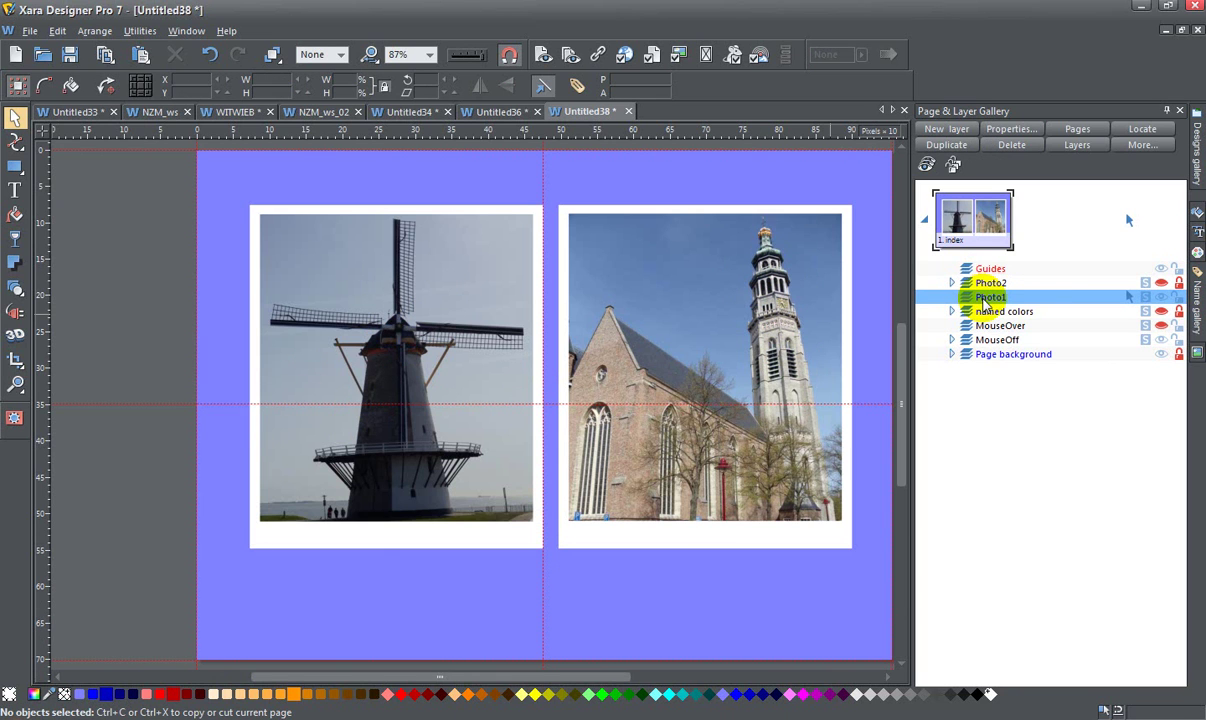
pyautogui.click(987, 304)
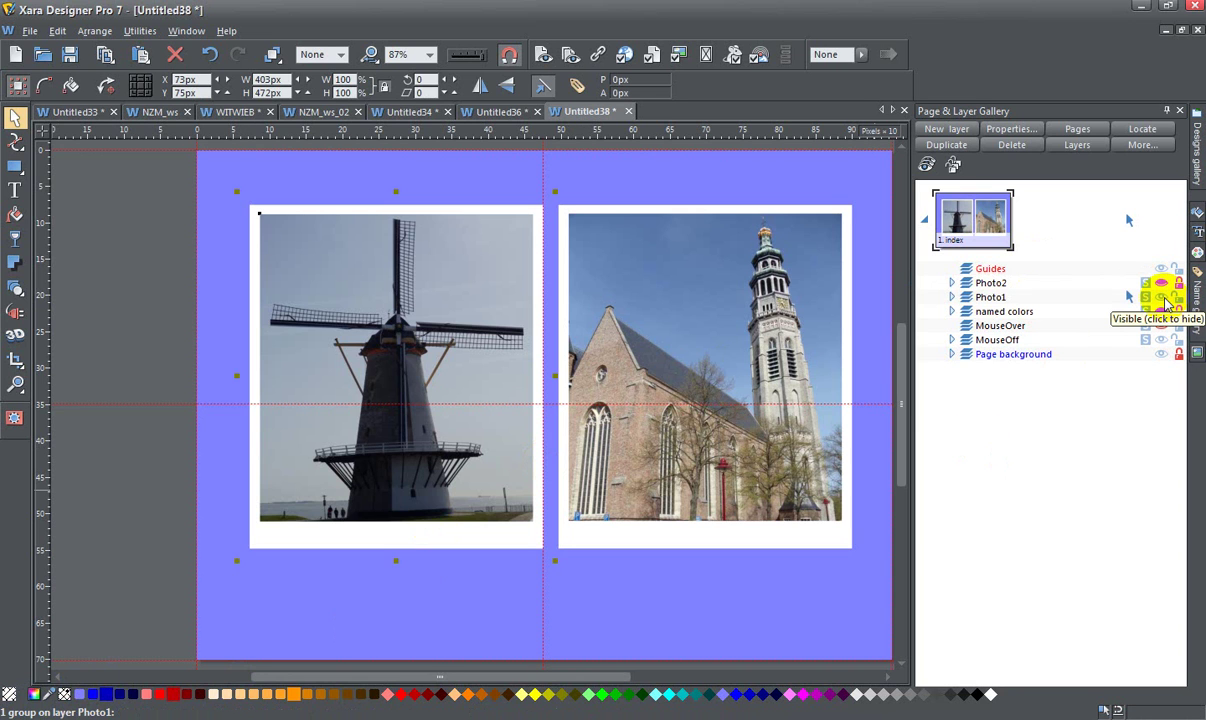
pyautogui.click(1178, 298)
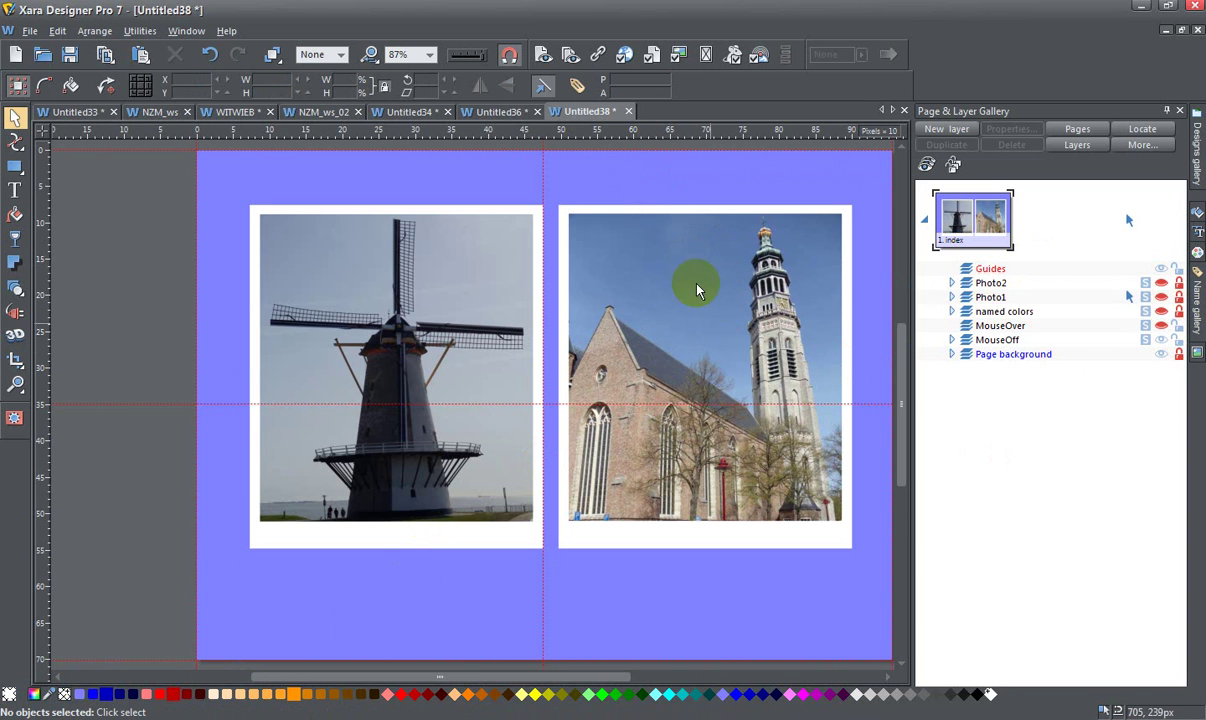
# Step: Scale the windmill photo group to 75% width with proportions locked
pyautogui.click(399, 229)
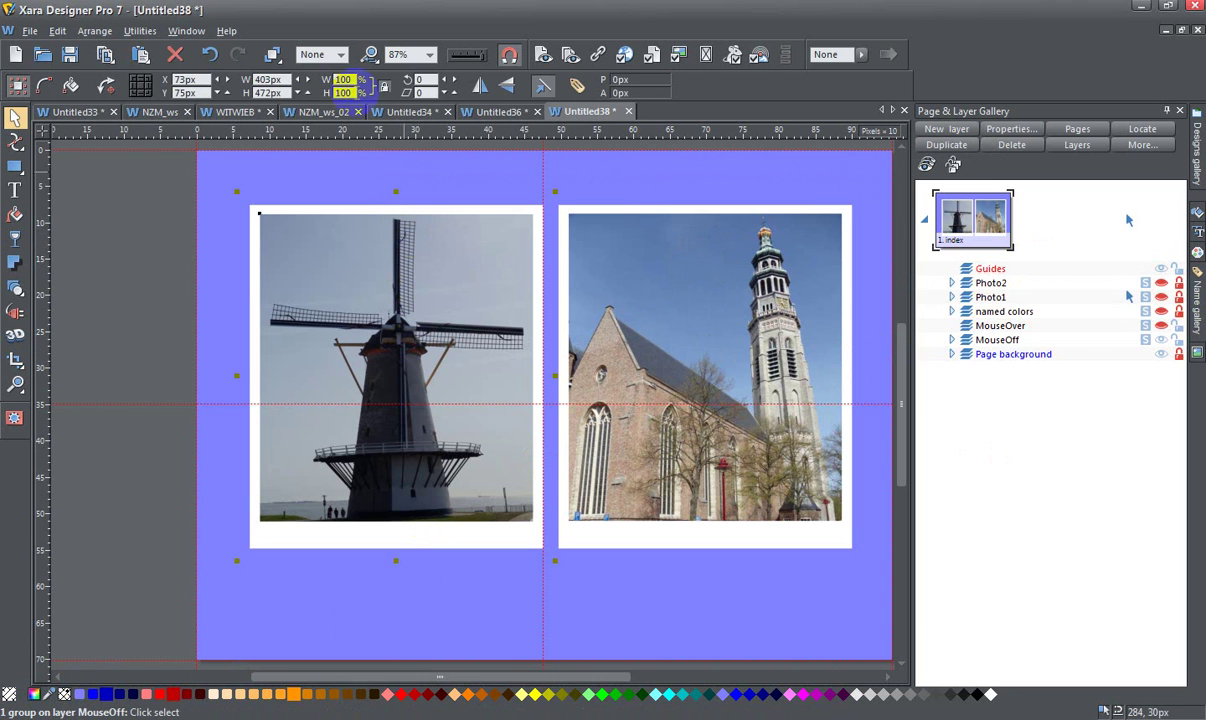
pyautogui.click(347, 79)
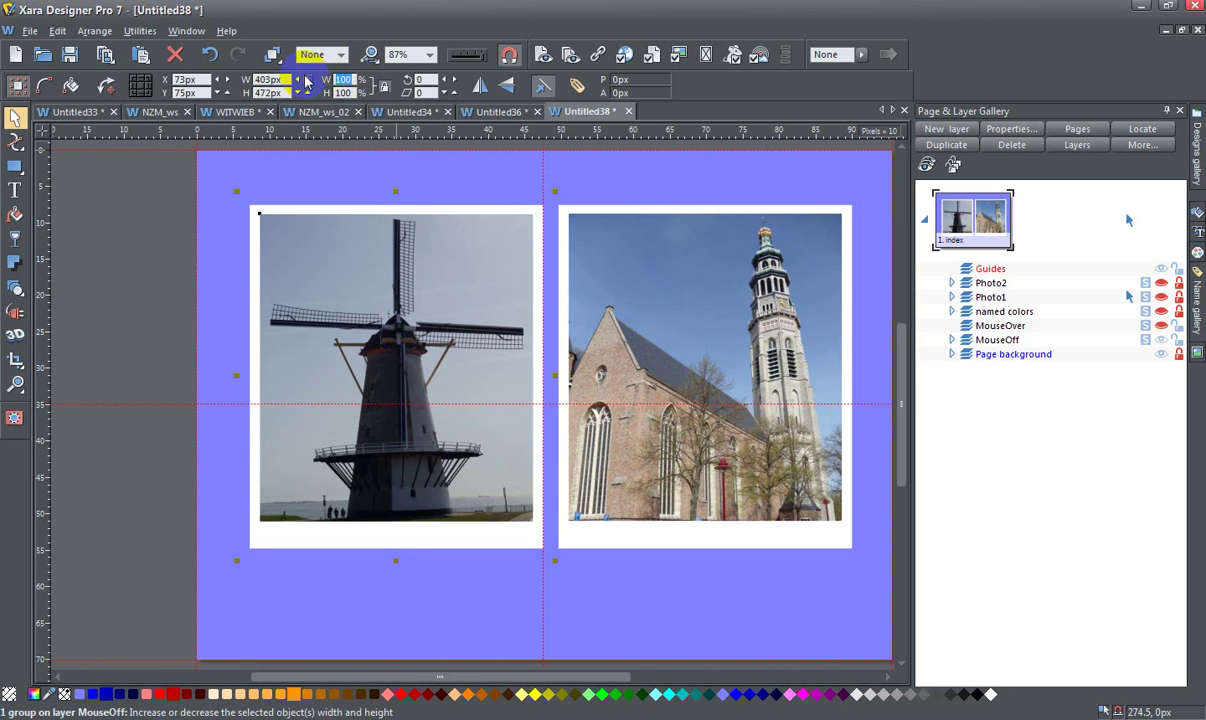
pyautogui.write('75')
pyautogui.click(409, 162)
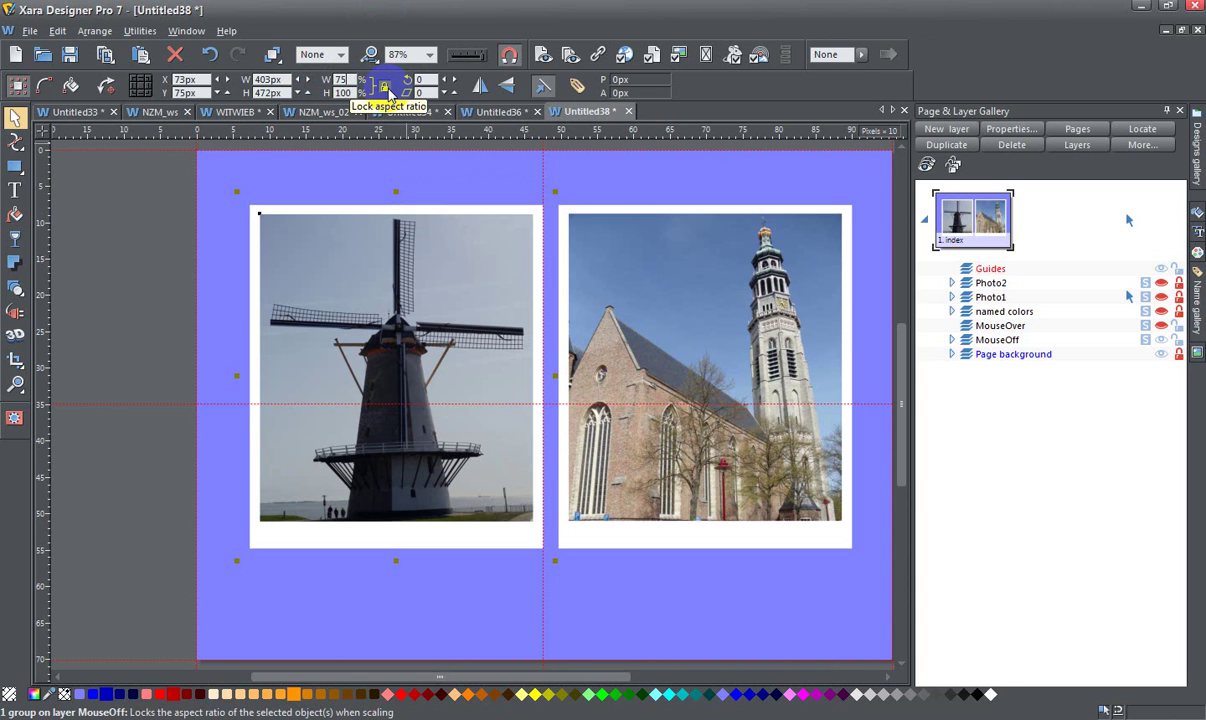
pyautogui.click(386, 89)
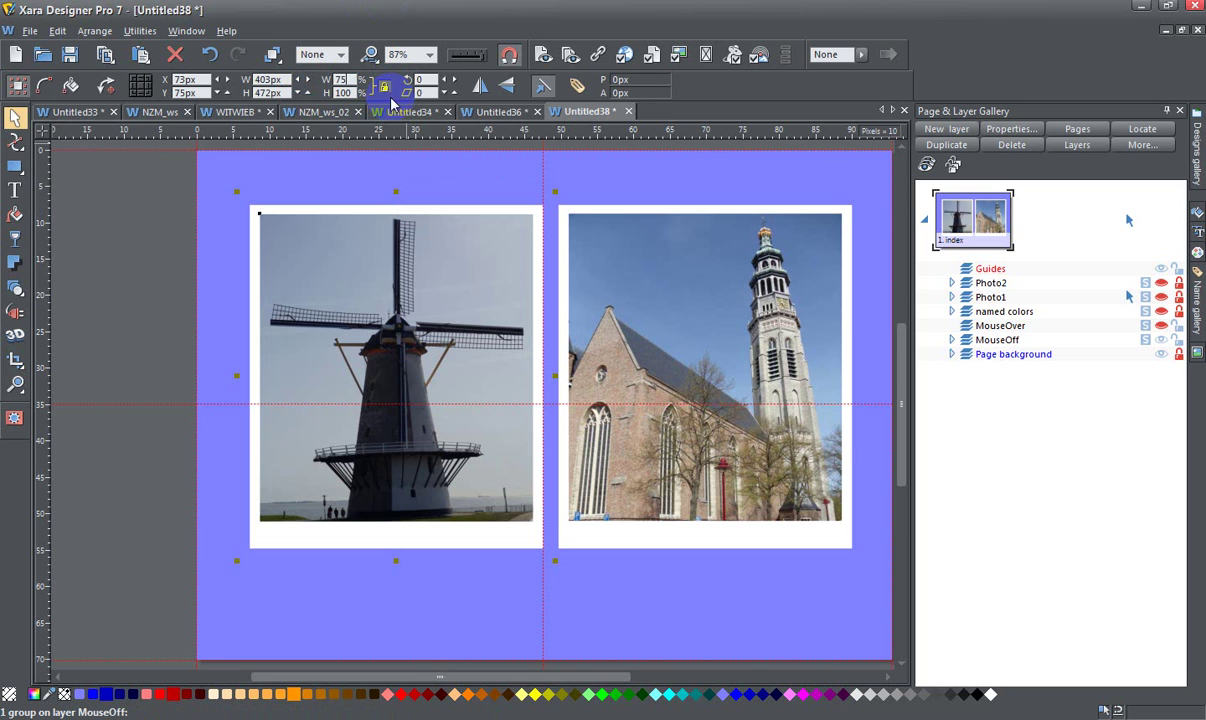
pyautogui.doubleClick(341, 80)
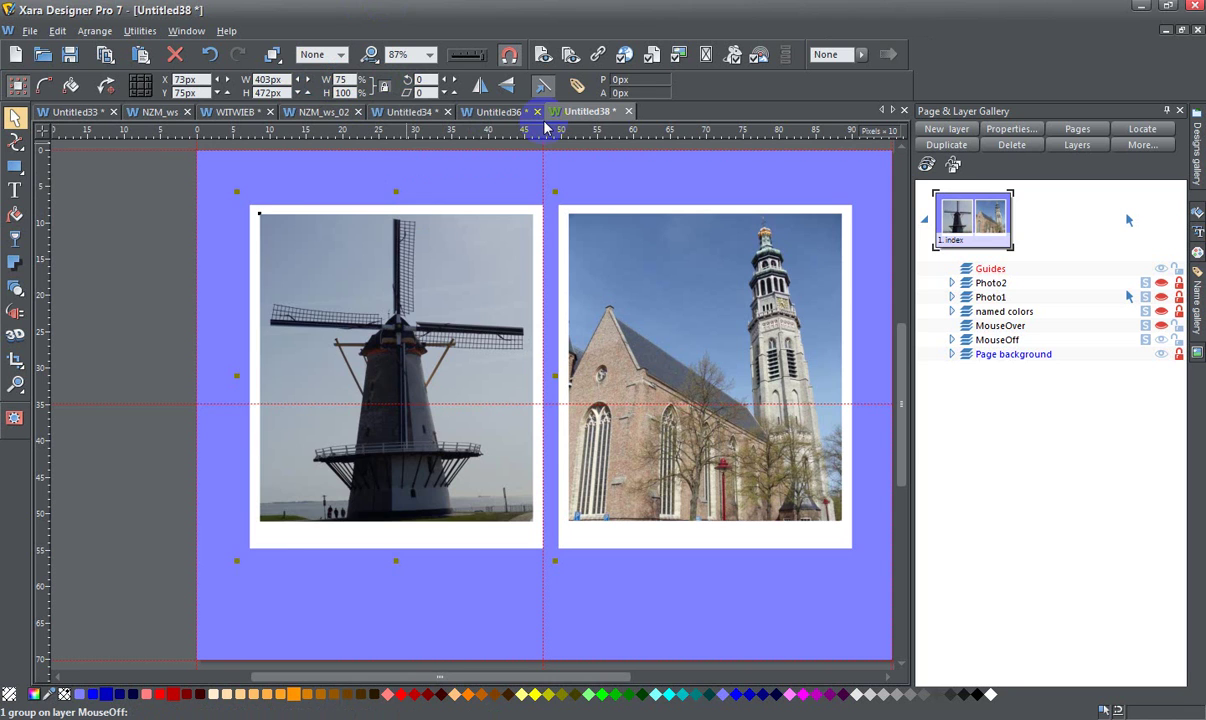
pyautogui.press('Return')
# Step: Scale the church photo group to 75%, then open the windmill group with Edit Inside
pyautogui.click(455, 318)
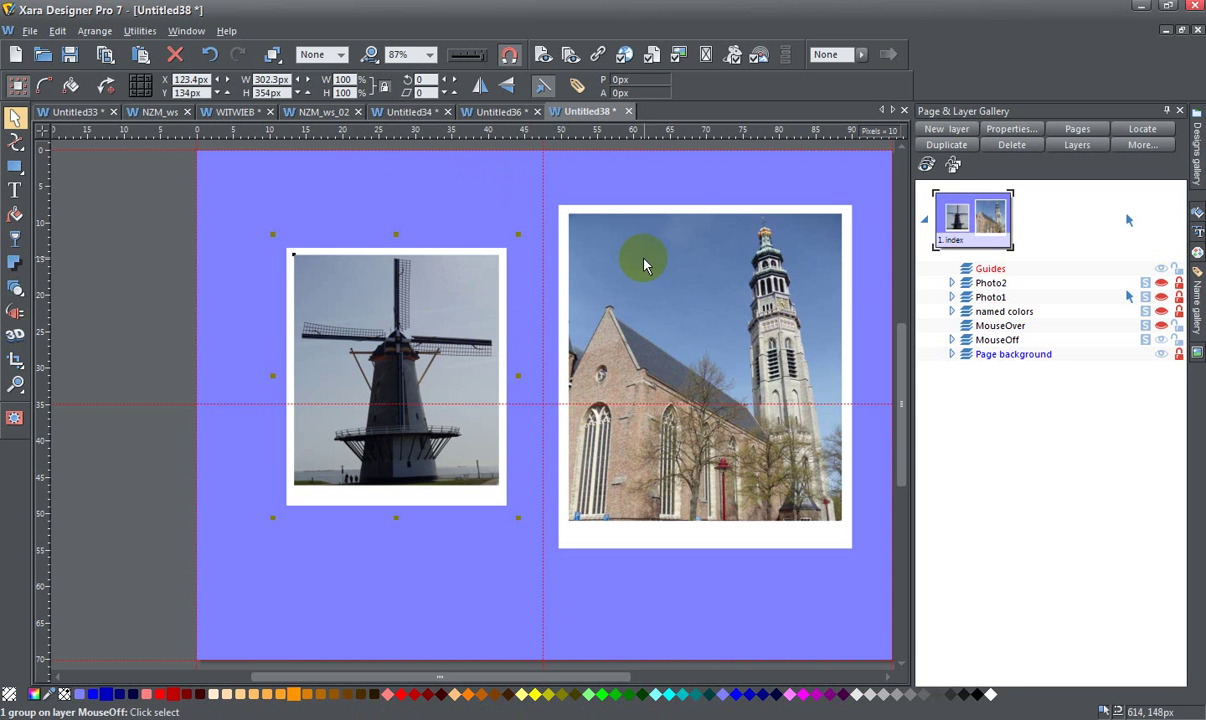
pyautogui.click(600, 188)
pyautogui.click(343, 79)
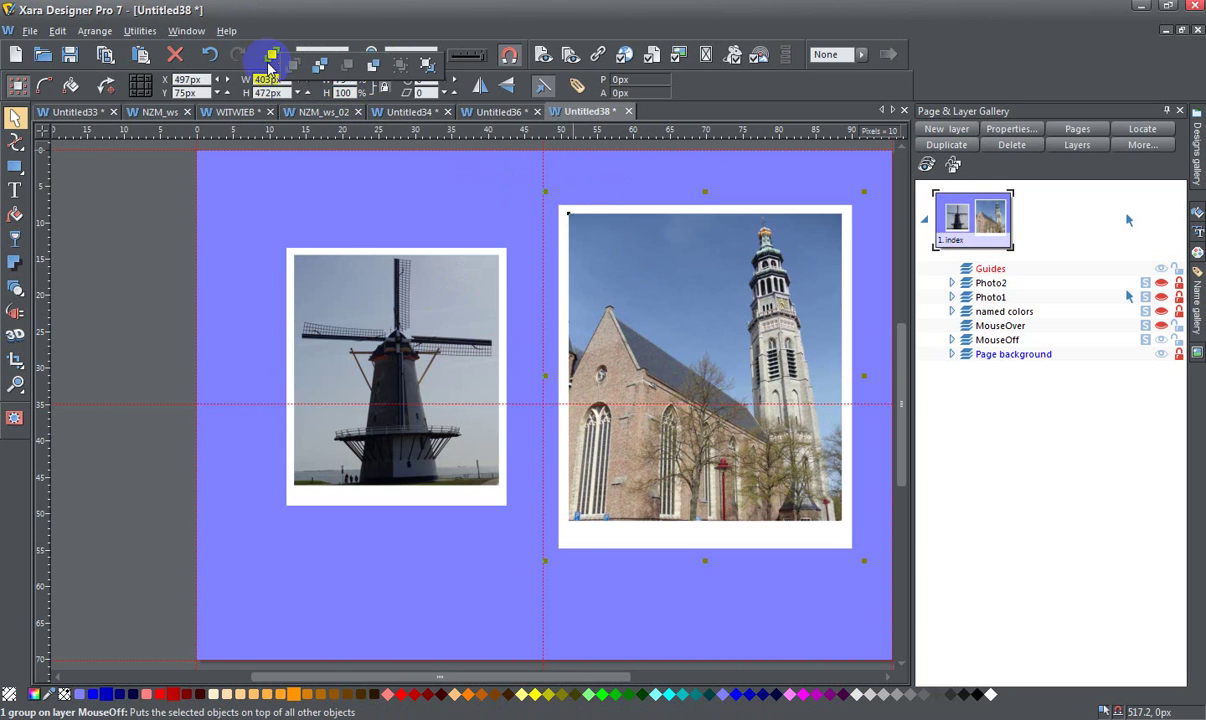
pyautogui.click(268, 63)
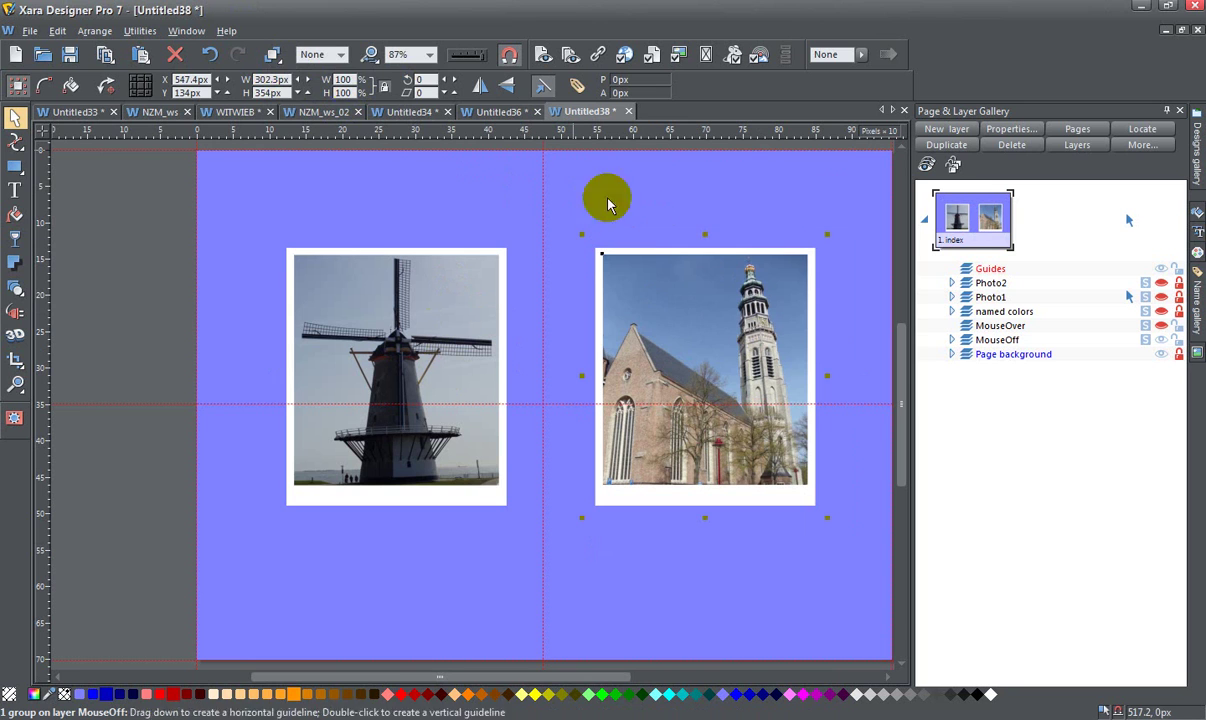
pyautogui.click(392, 340)
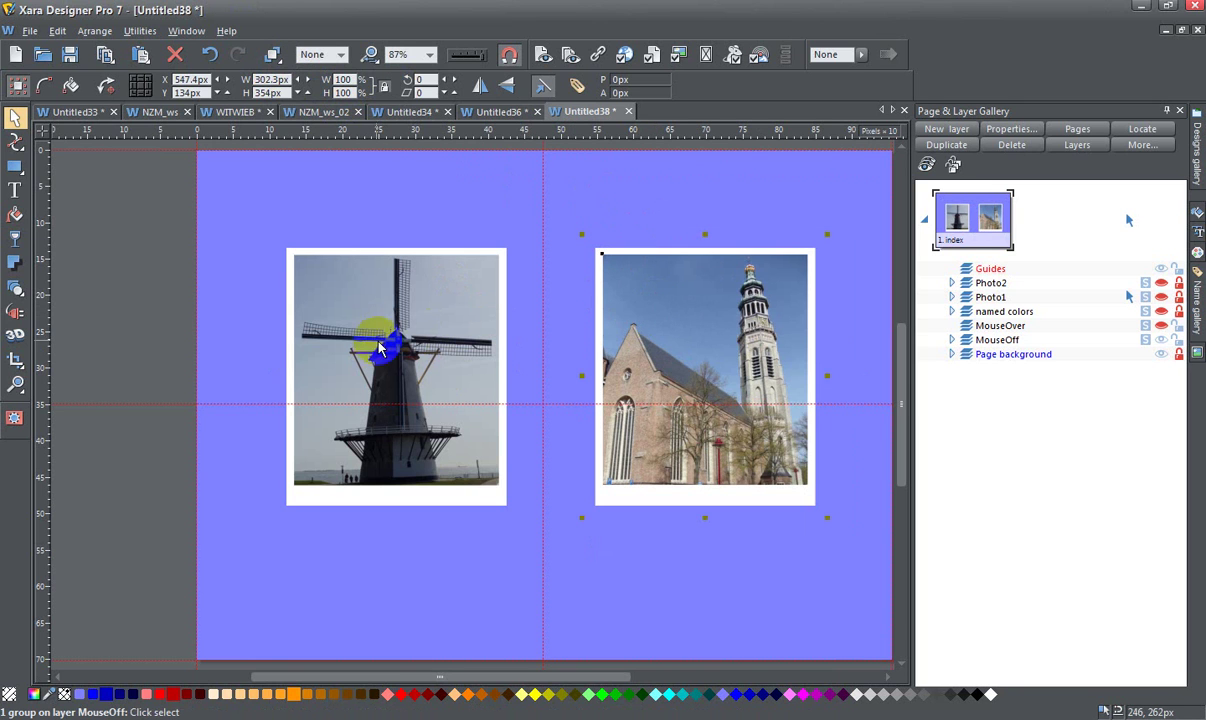
pyautogui.doubleClick(425, 297)
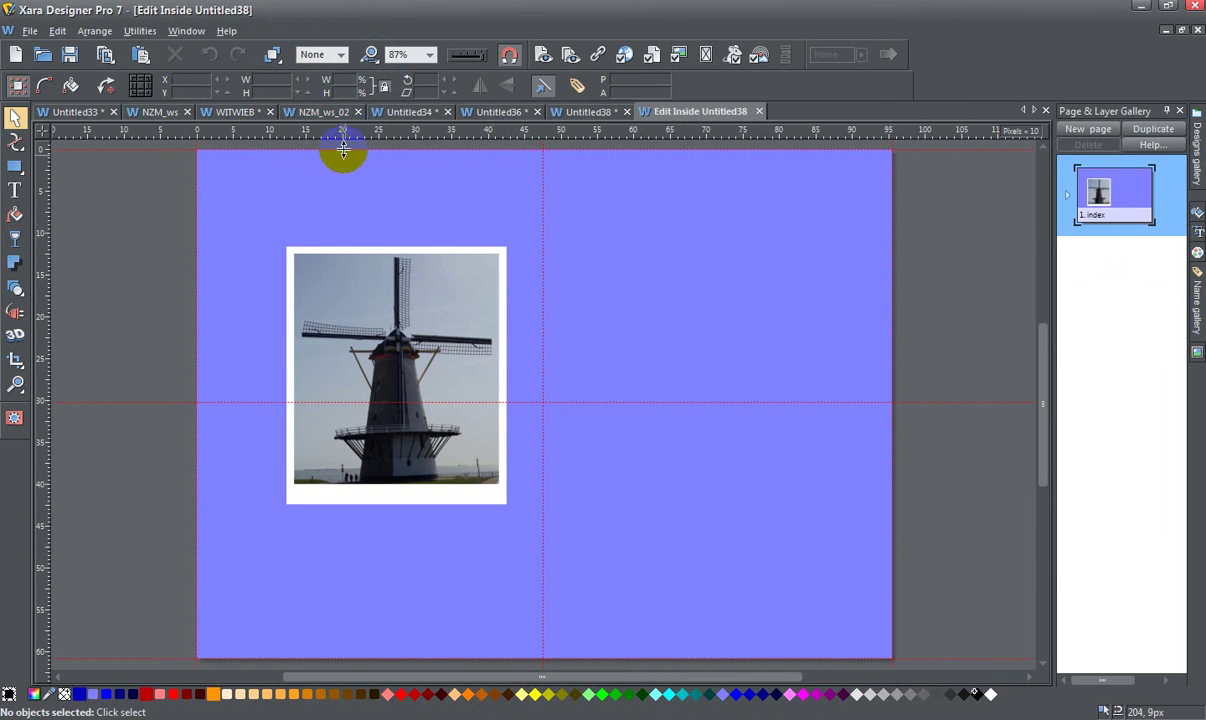
# Step: Return from Edit Inside and tilt the windmill photo slightly clockwise
pyautogui.click(72, 56)
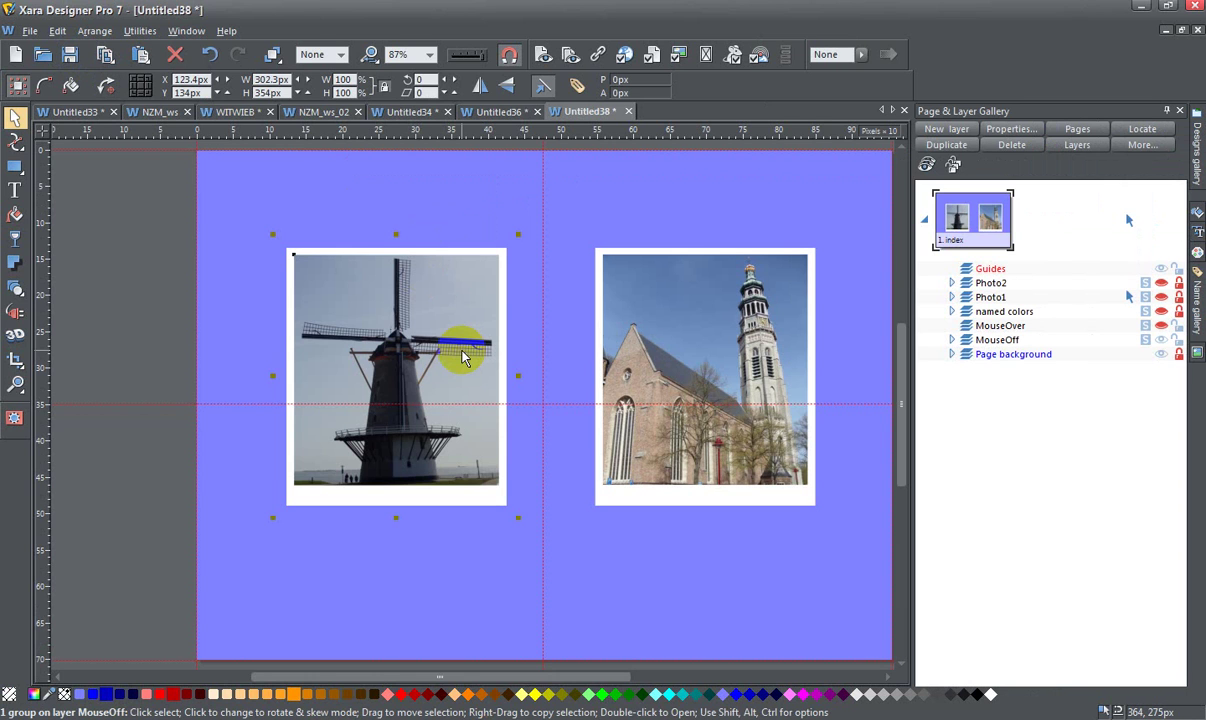
pyautogui.click(108, 87)
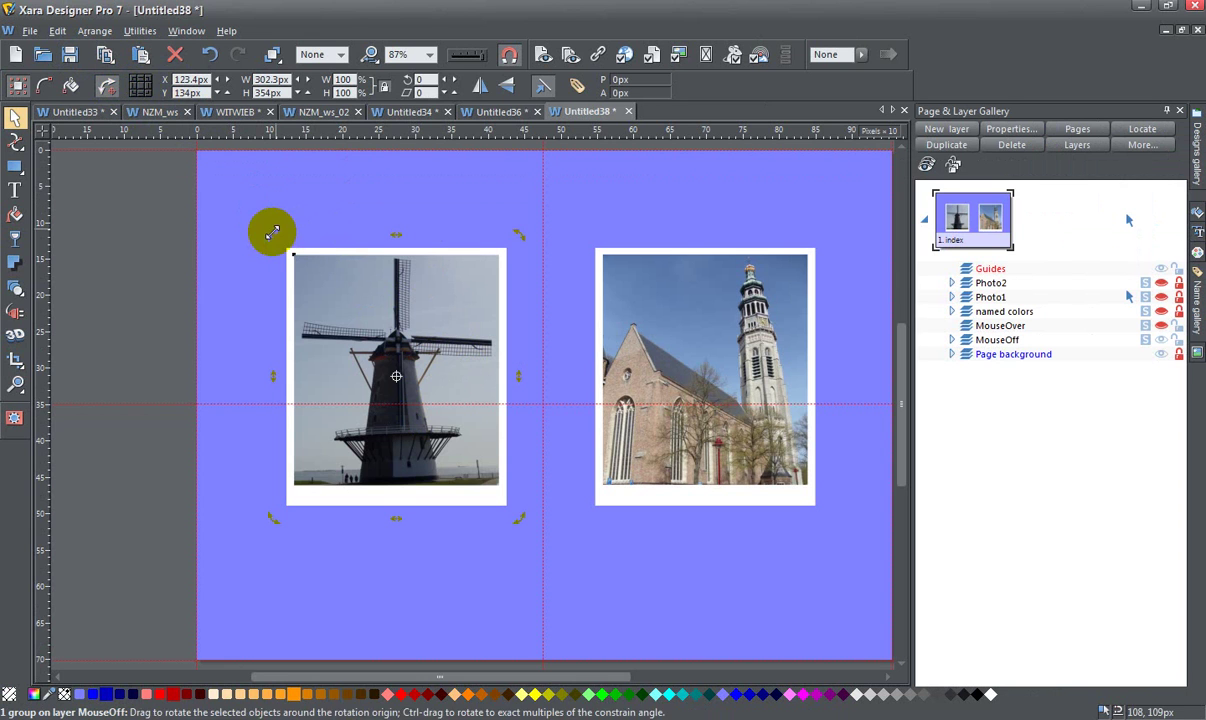
pyautogui.moveTo(267, 235); pyautogui.dragTo(258, 245)
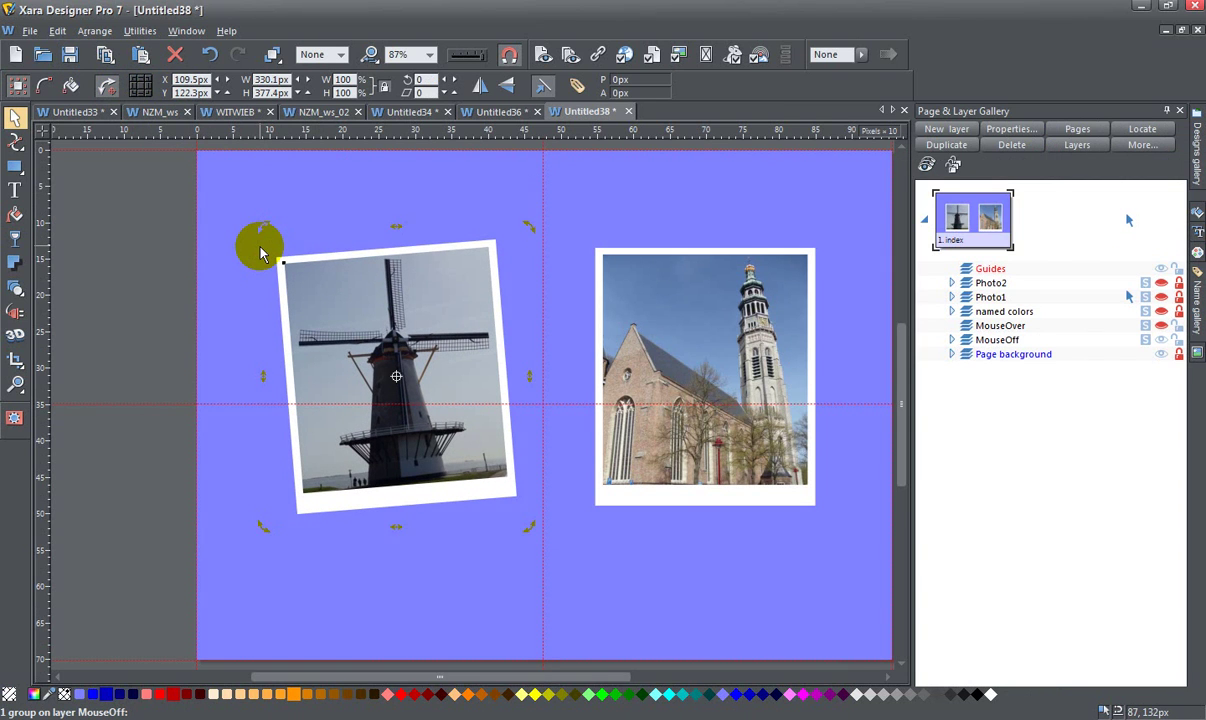
# Step: Tilt the church photo the opposite way, about -6.9°, then deselect
pyautogui.click(716, 289)
pyautogui.click(107, 85)
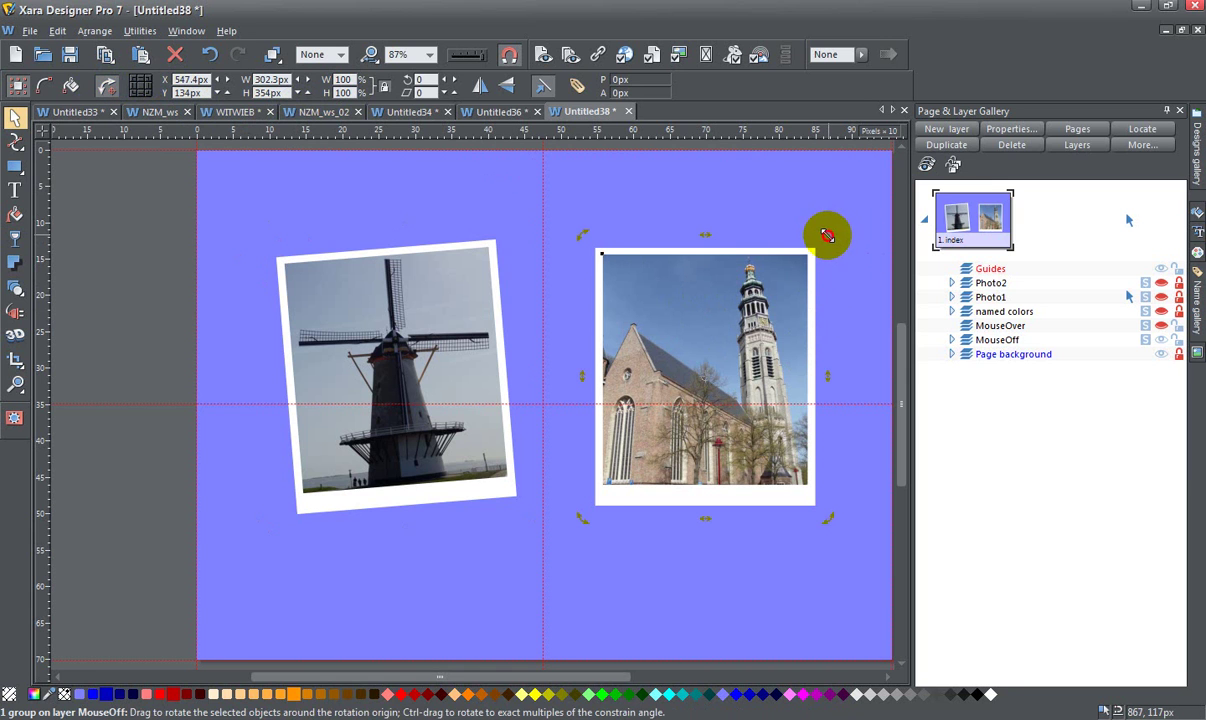
pyautogui.moveTo(827, 235); pyautogui.dragTo(839, 259)
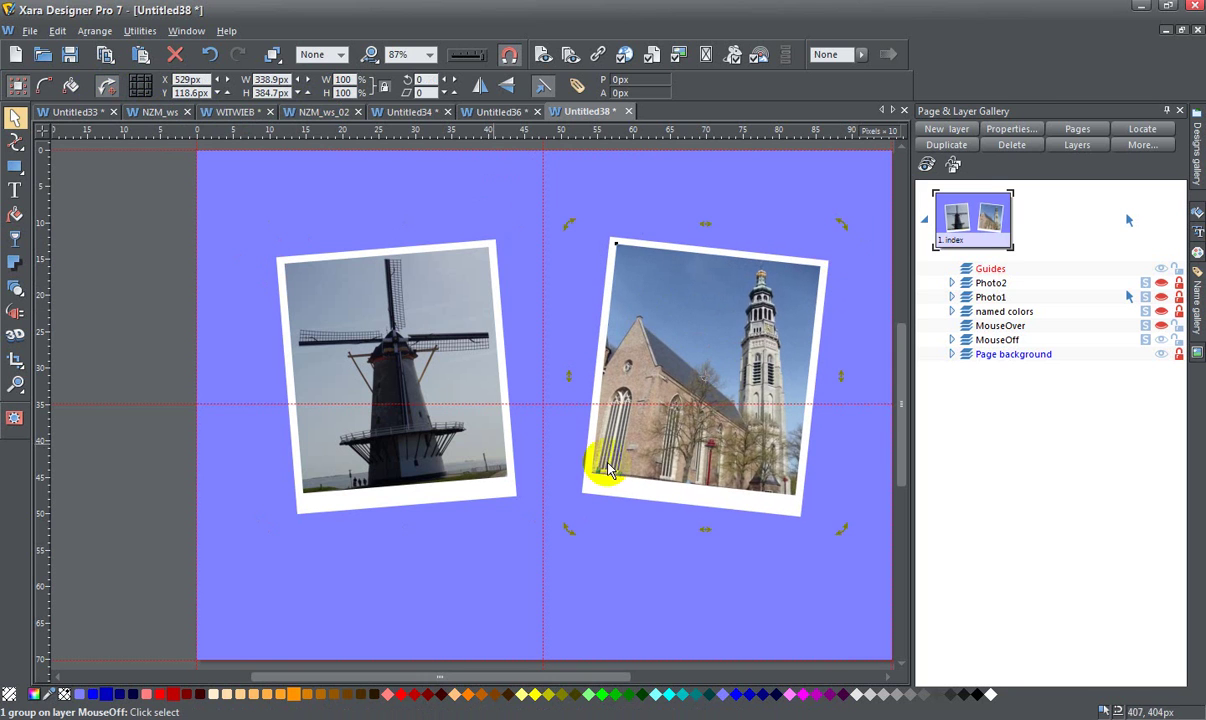
pyautogui.click(585, 200)
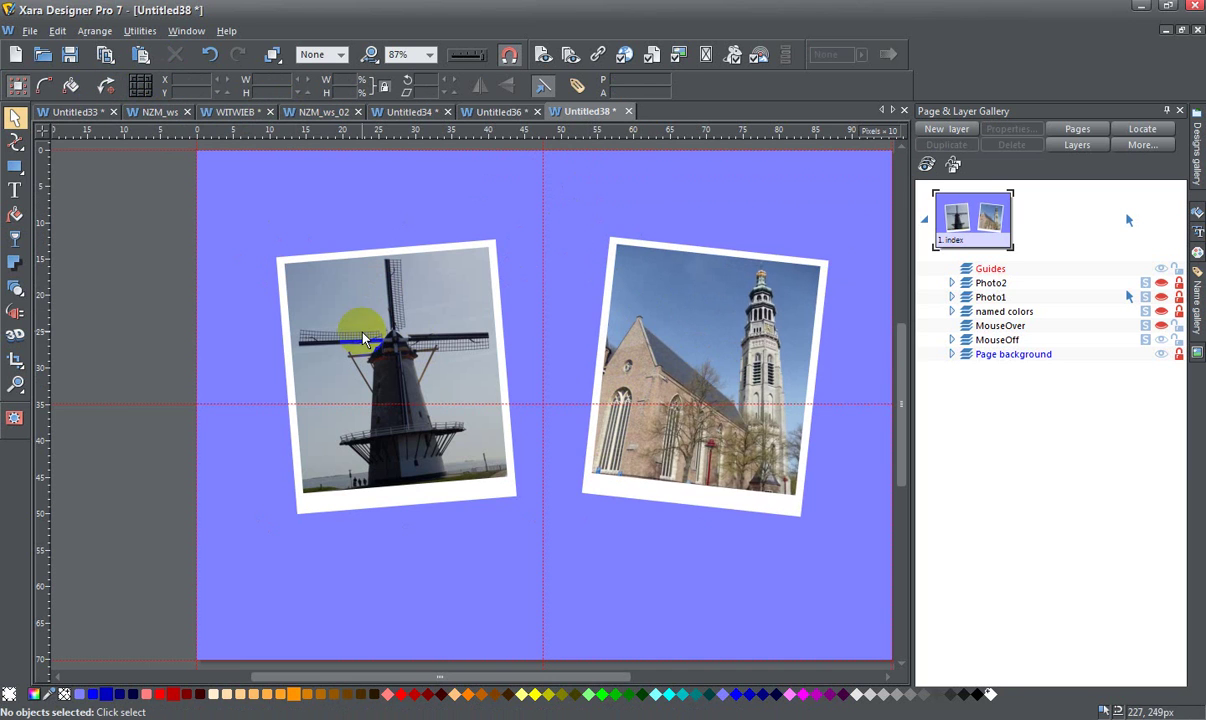
# Step: Give the windmill photo a mouse-over web property that shows pop-up layer Photo1
pyautogui.click(421, 304)
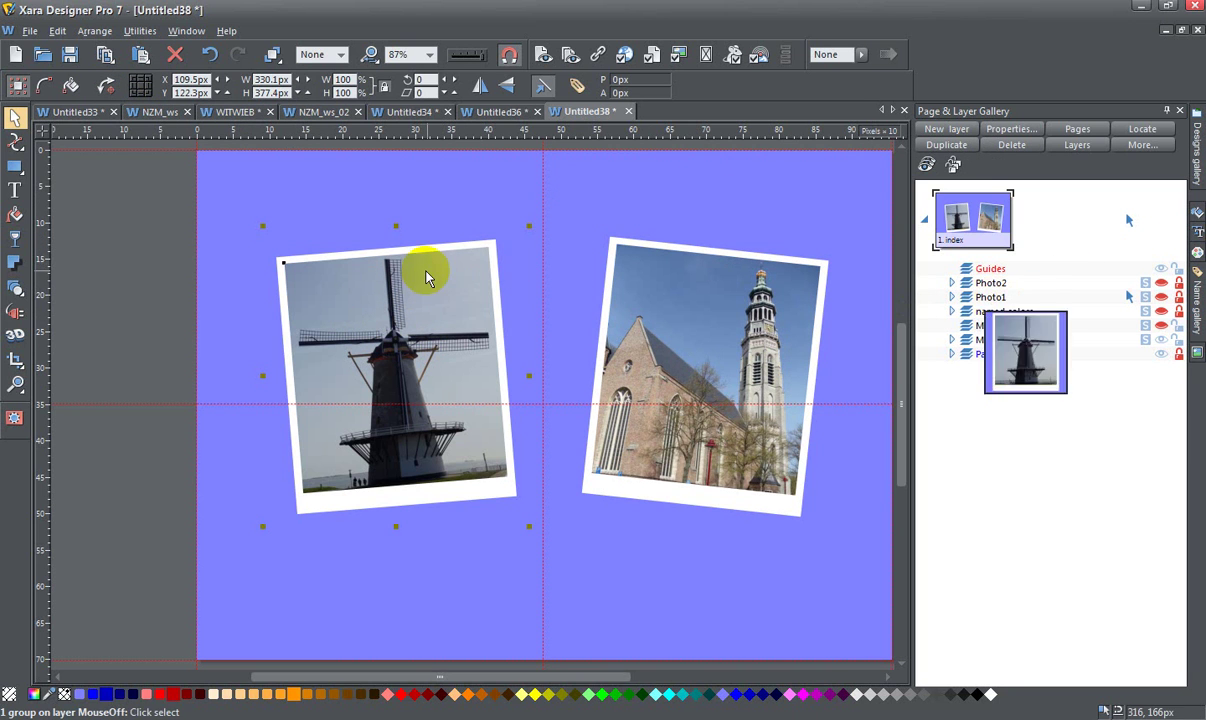
pyautogui.click(600, 54)
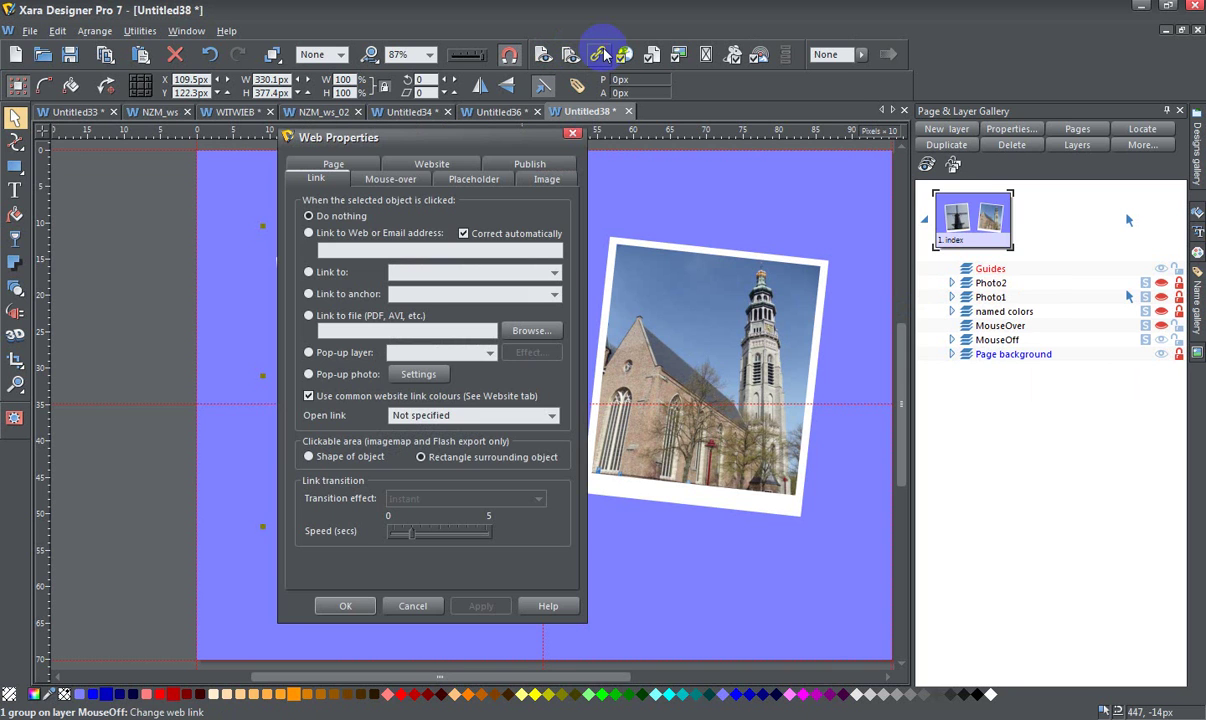
pyautogui.click(391, 180)
pyautogui.click(316, 288)
pyautogui.click(486, 304)
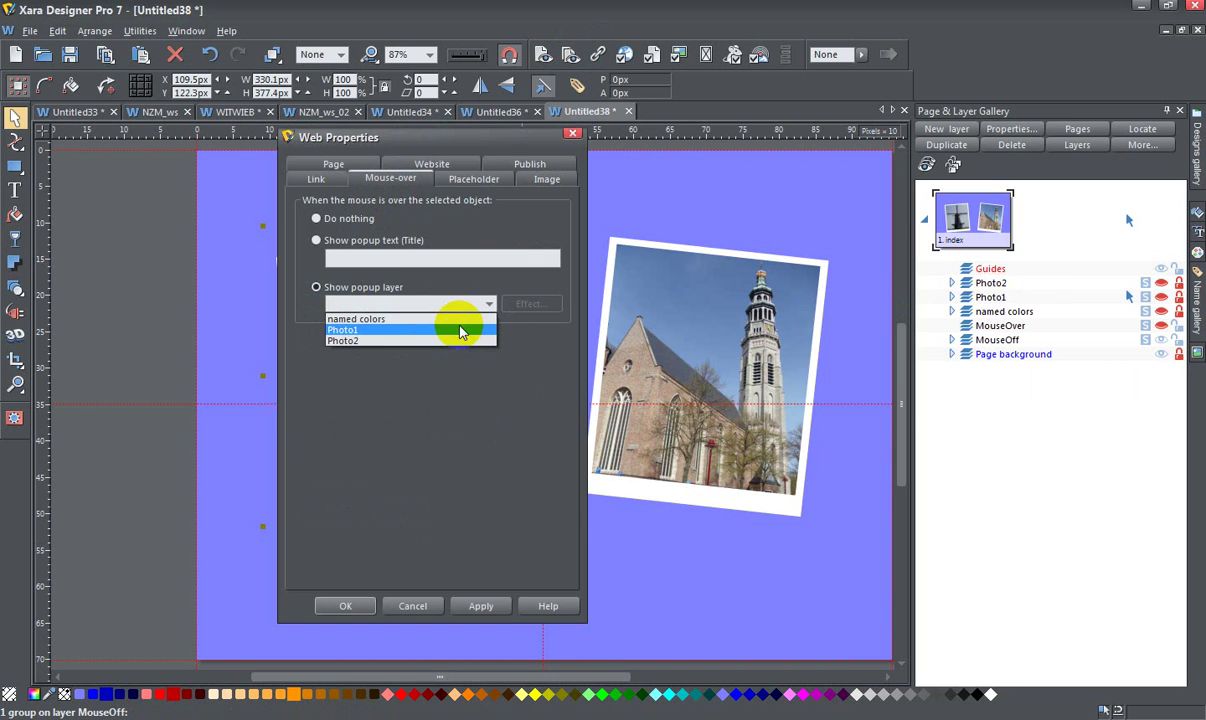
pyautogui.click(458, 329)
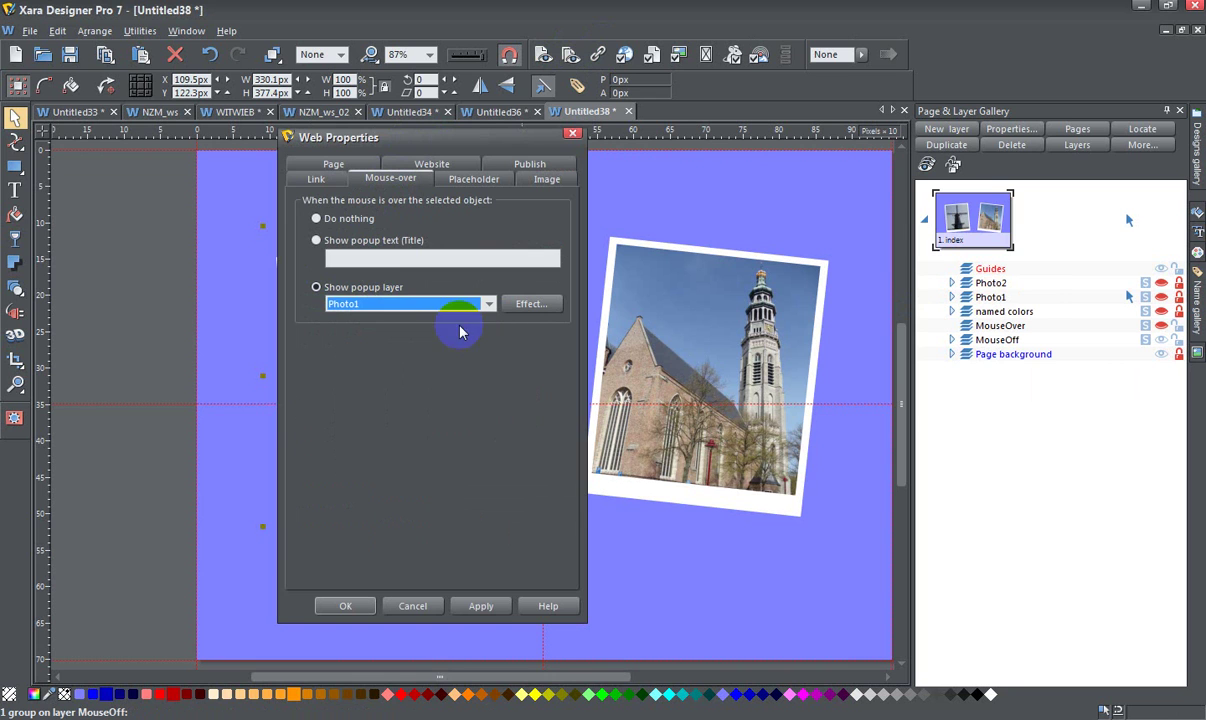
pyautogui.click(482, 607)
# Step: Set the church photo's mouse-over to show pop-up layer Photo2 and confirm the web properties
pyautogui.click(698, 315)
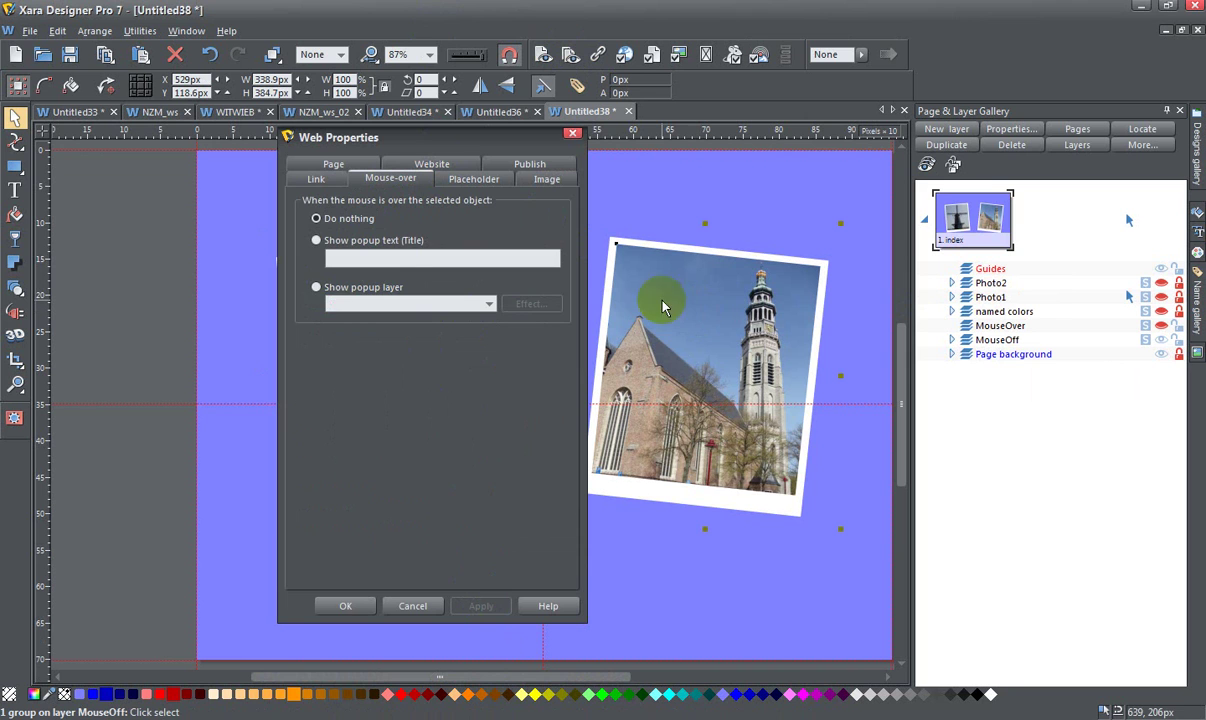
pyautogui.click(317, 288)
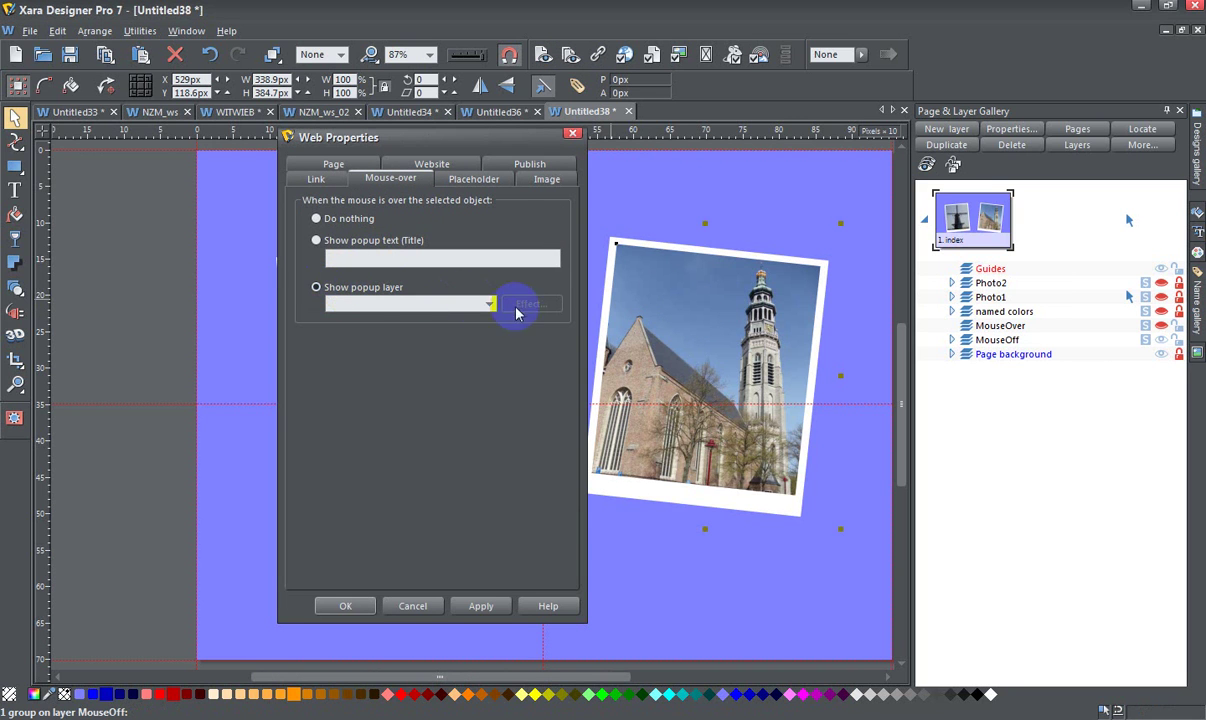
pyautogui.click(488, 303)
pyautogui.click(452, 340)
pyautogui.click(478, 605)
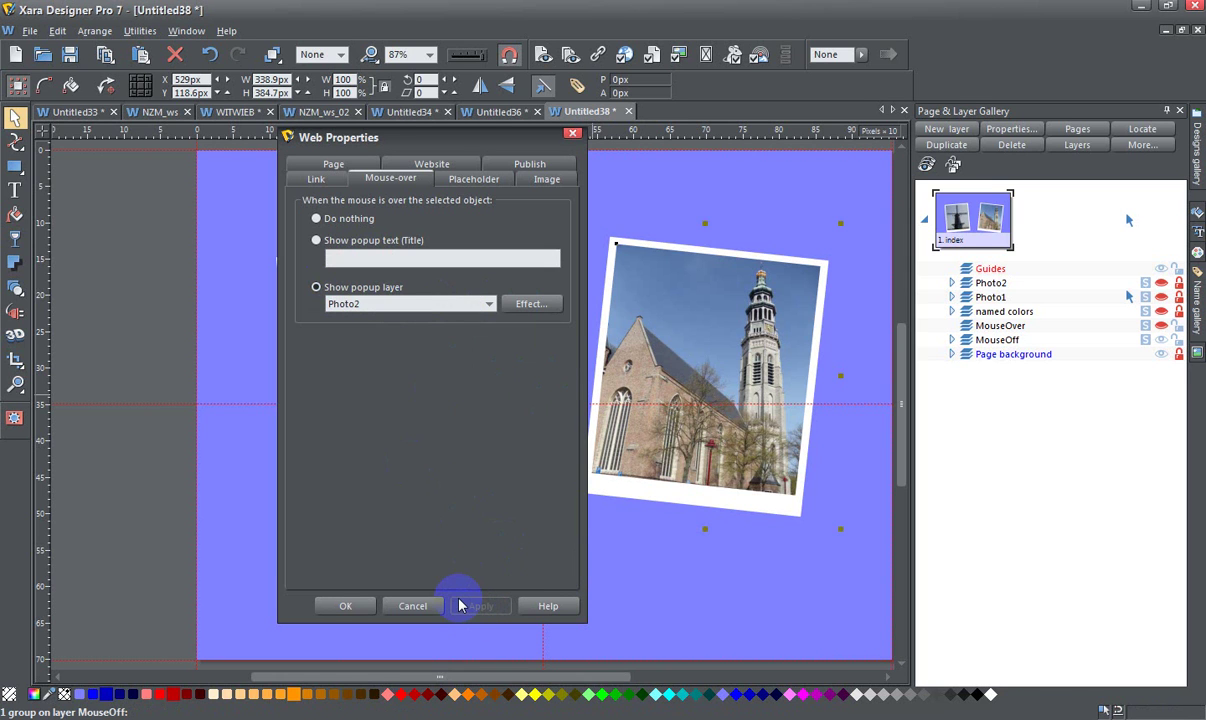
pyautogui.click(343, 606)
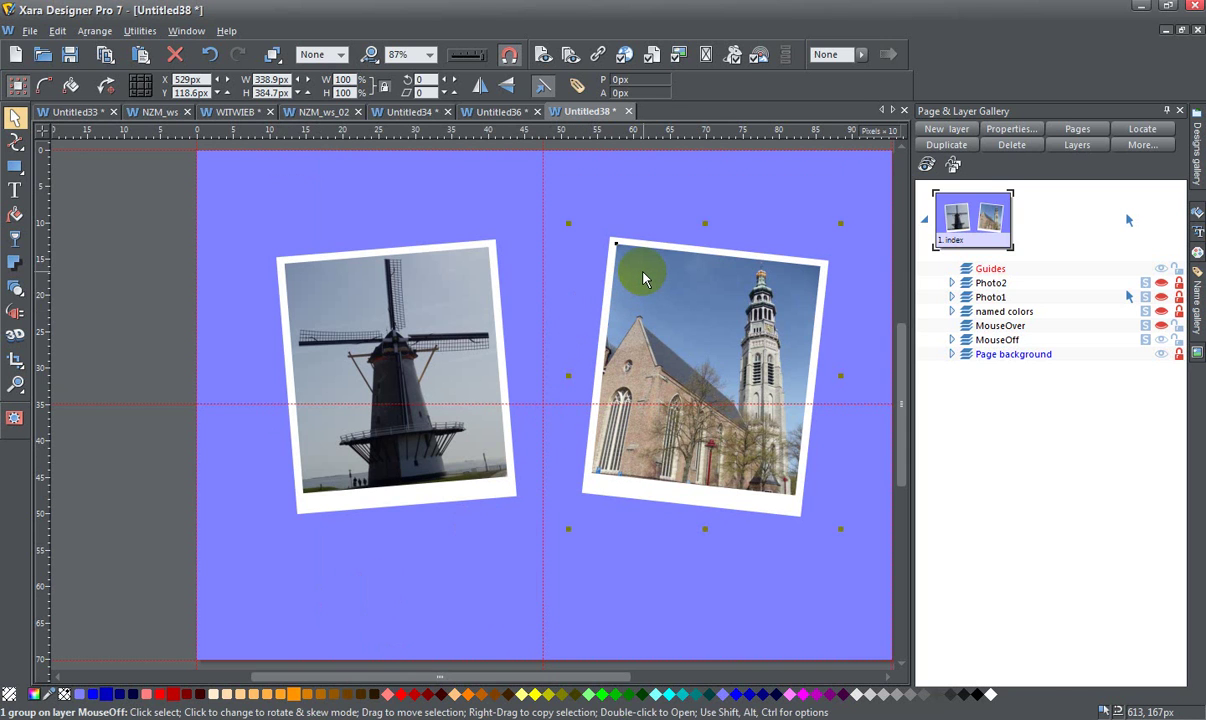
pyautogui.click(541, 54)
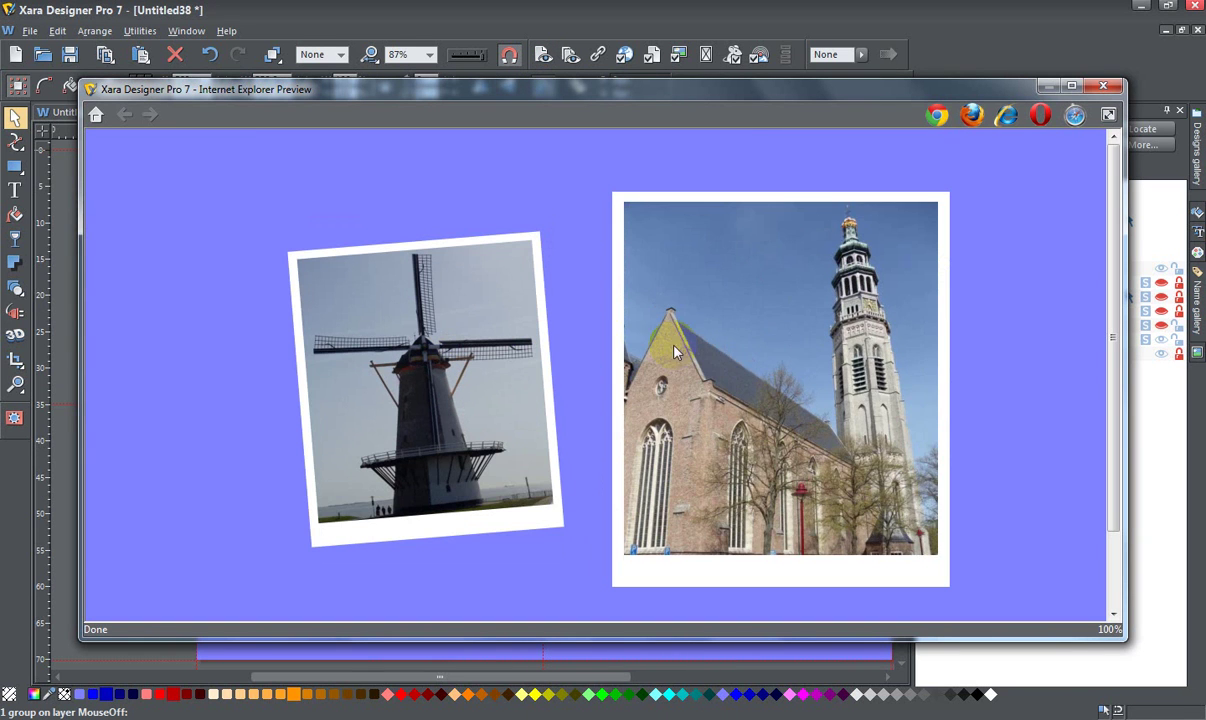
pyautogui.click(1102, 86)
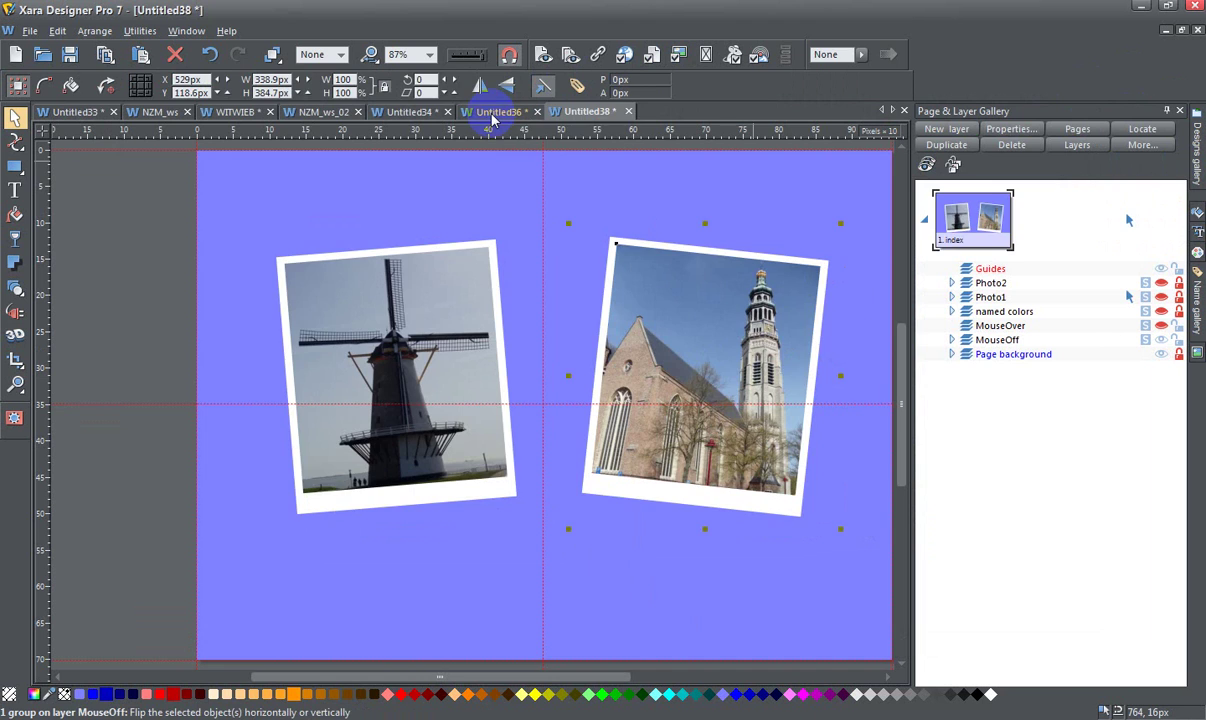
pyautogui.click(492, 114)
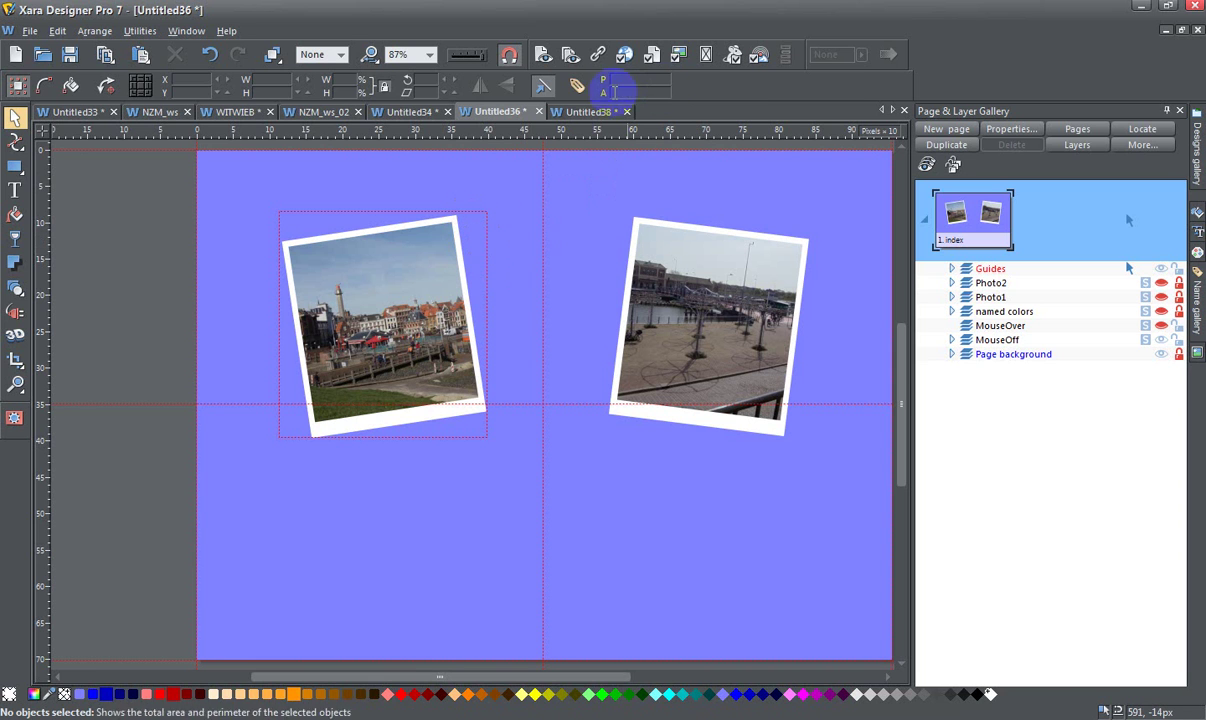
pyautogui.click(585, 111)
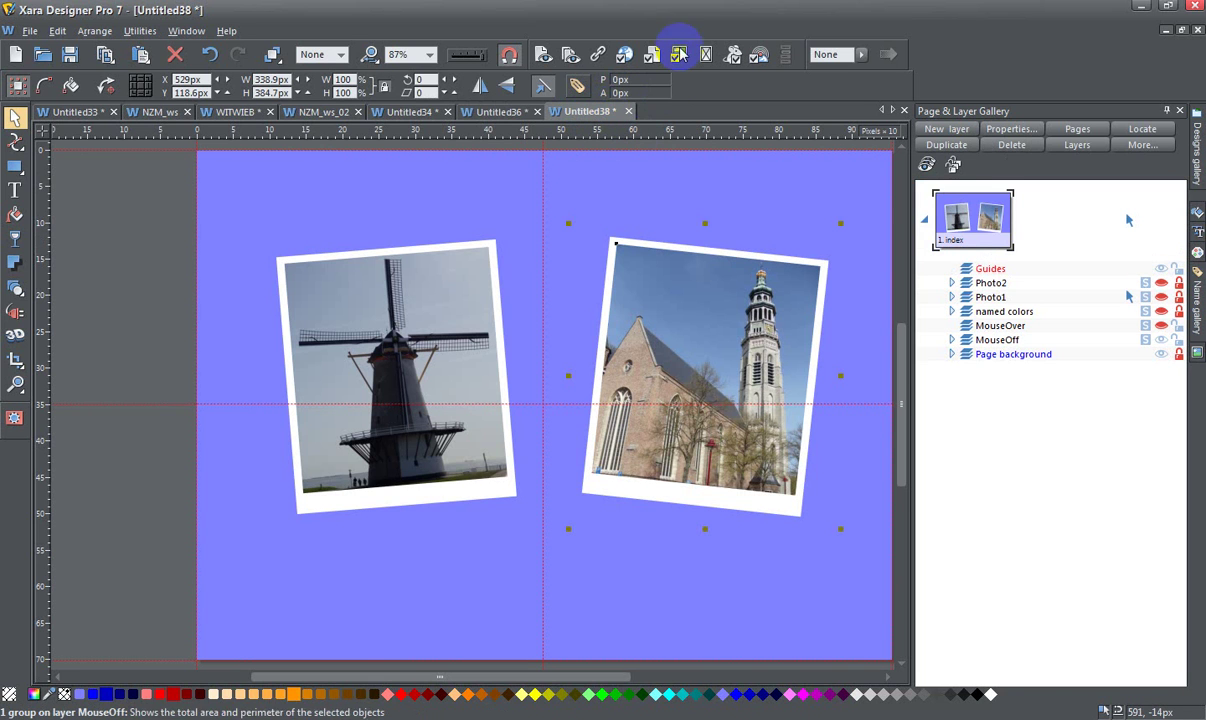
# Step: Preview the page in Internet Explorer, check both photos pop up enlarged and straightened, then close it
pyautogui.click(545, 55)
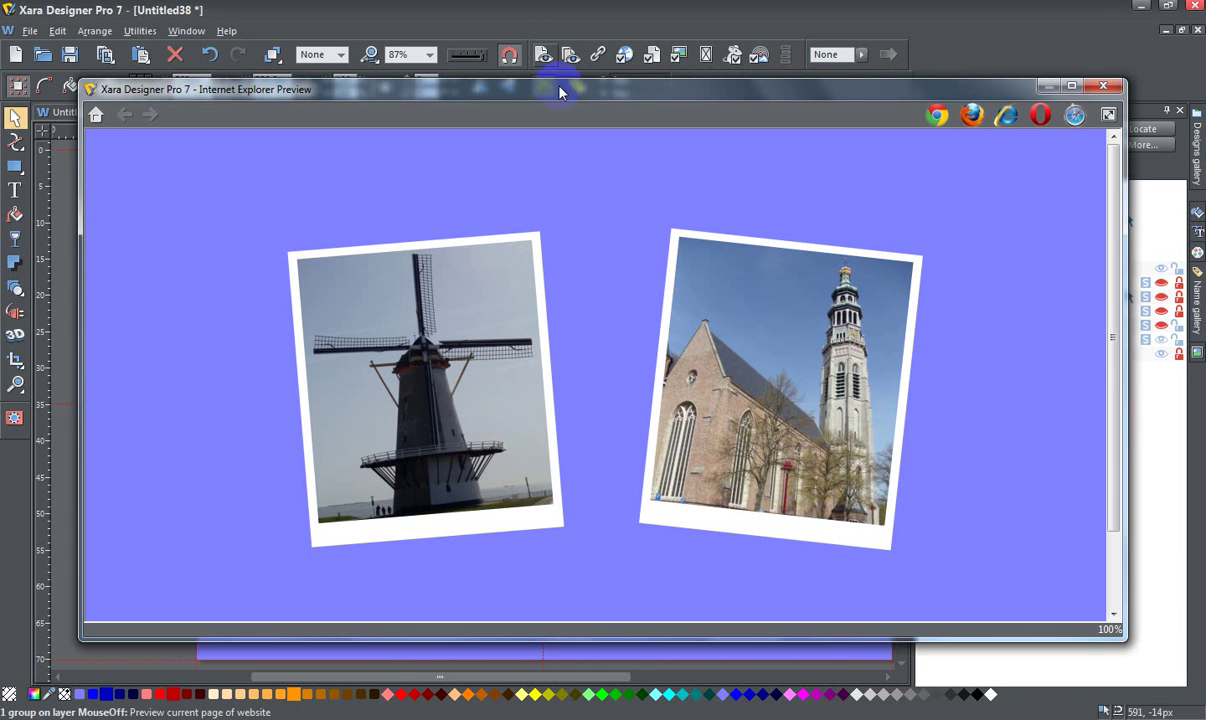
pyautogui.moveTo(560, 244)
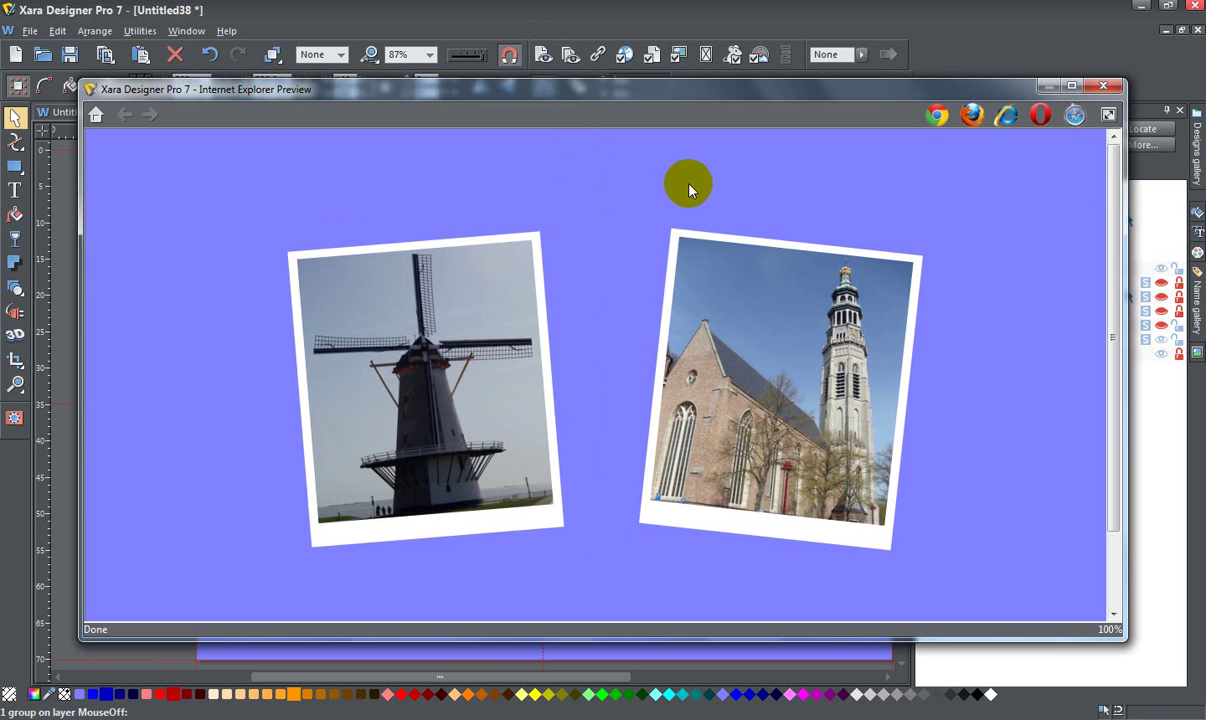
pyautogui.moveTo(635, 245)
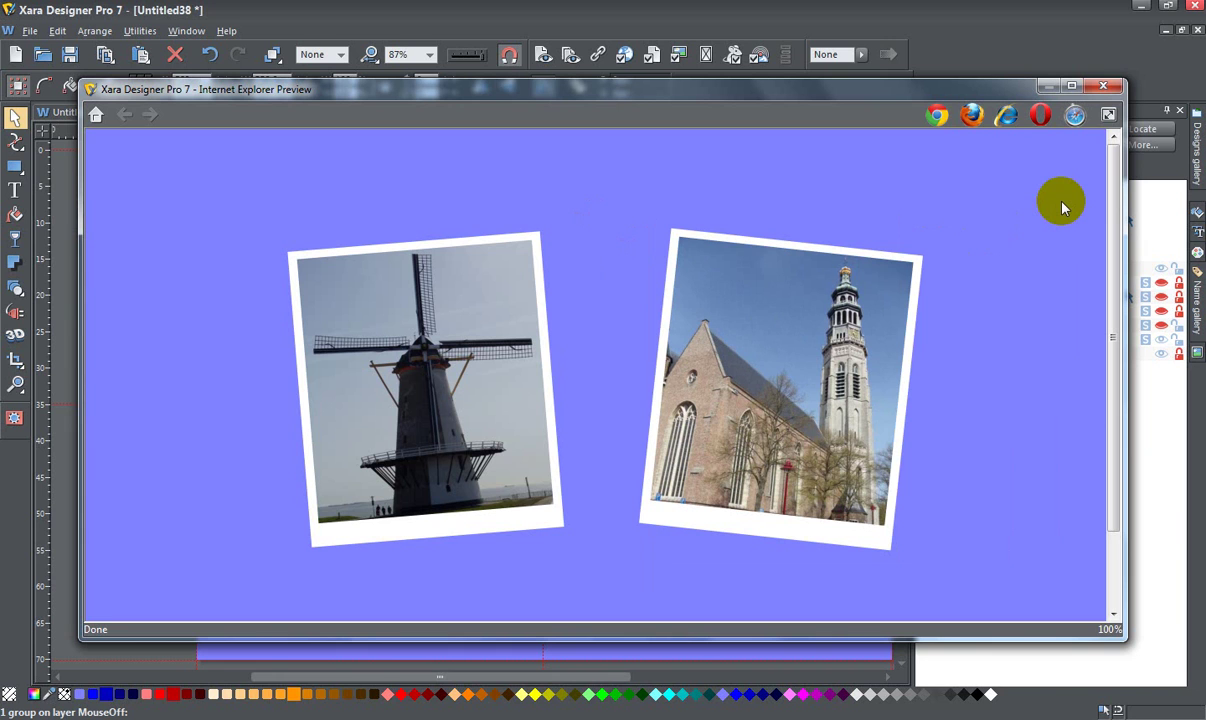
pyautogui.click(1116, 87)
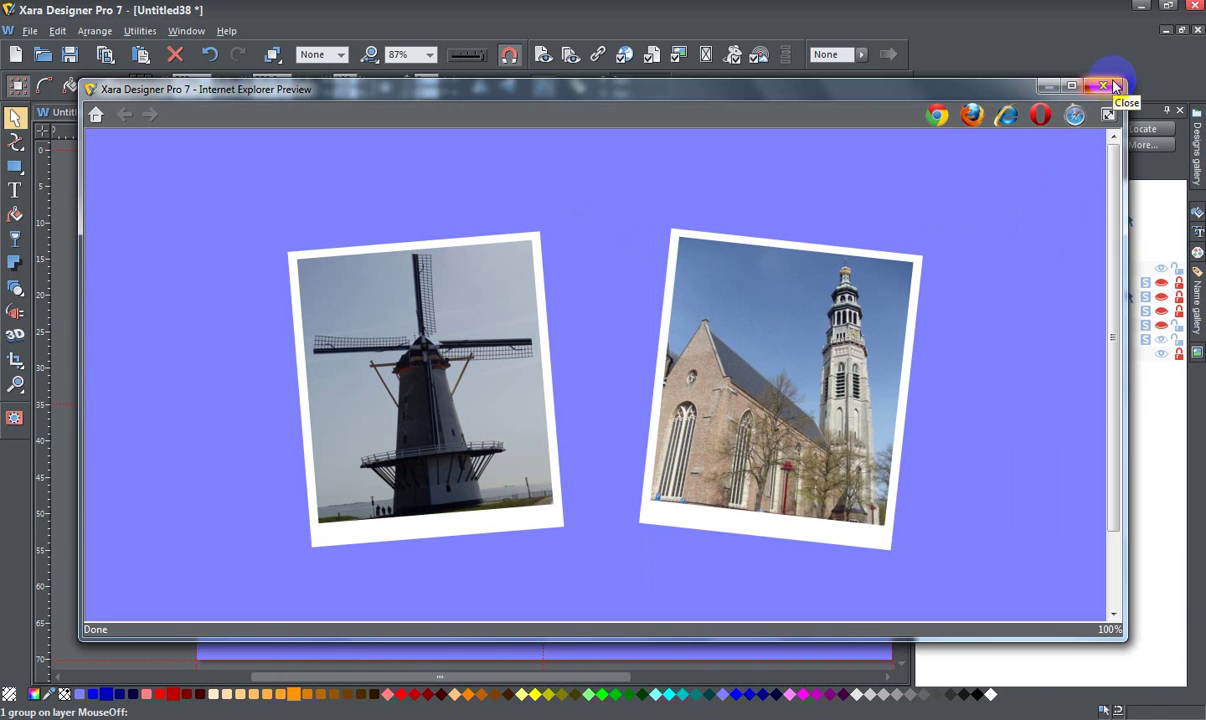